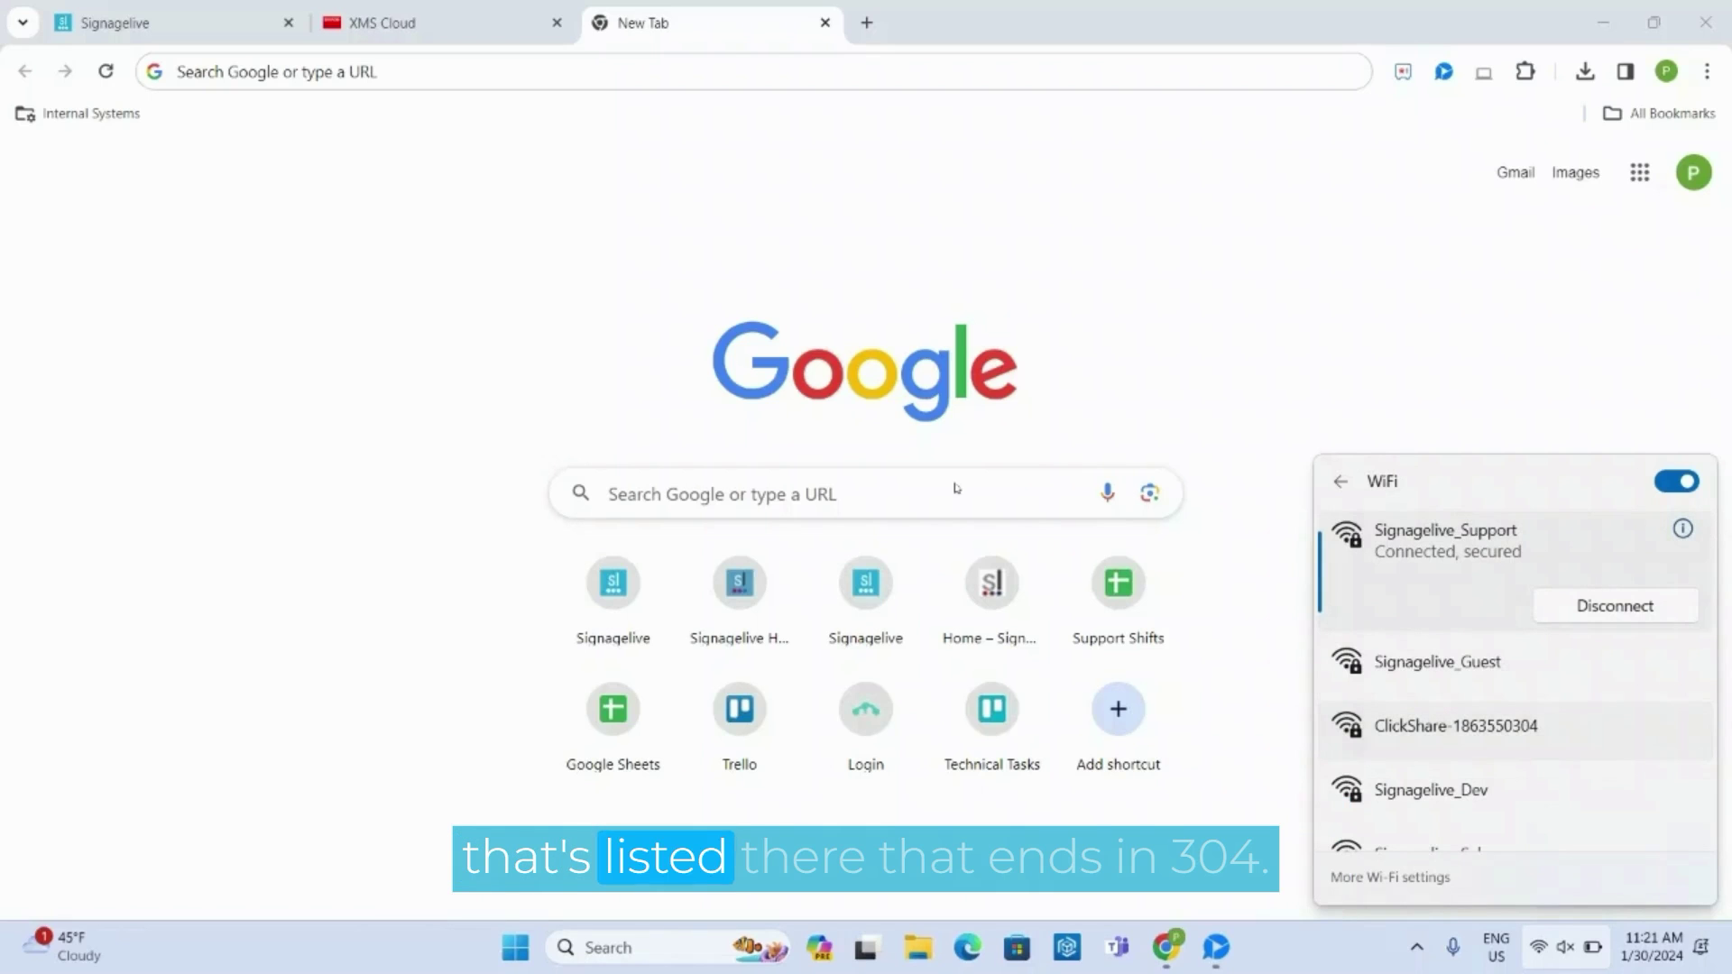
{"action": "key", "text": "Return"}
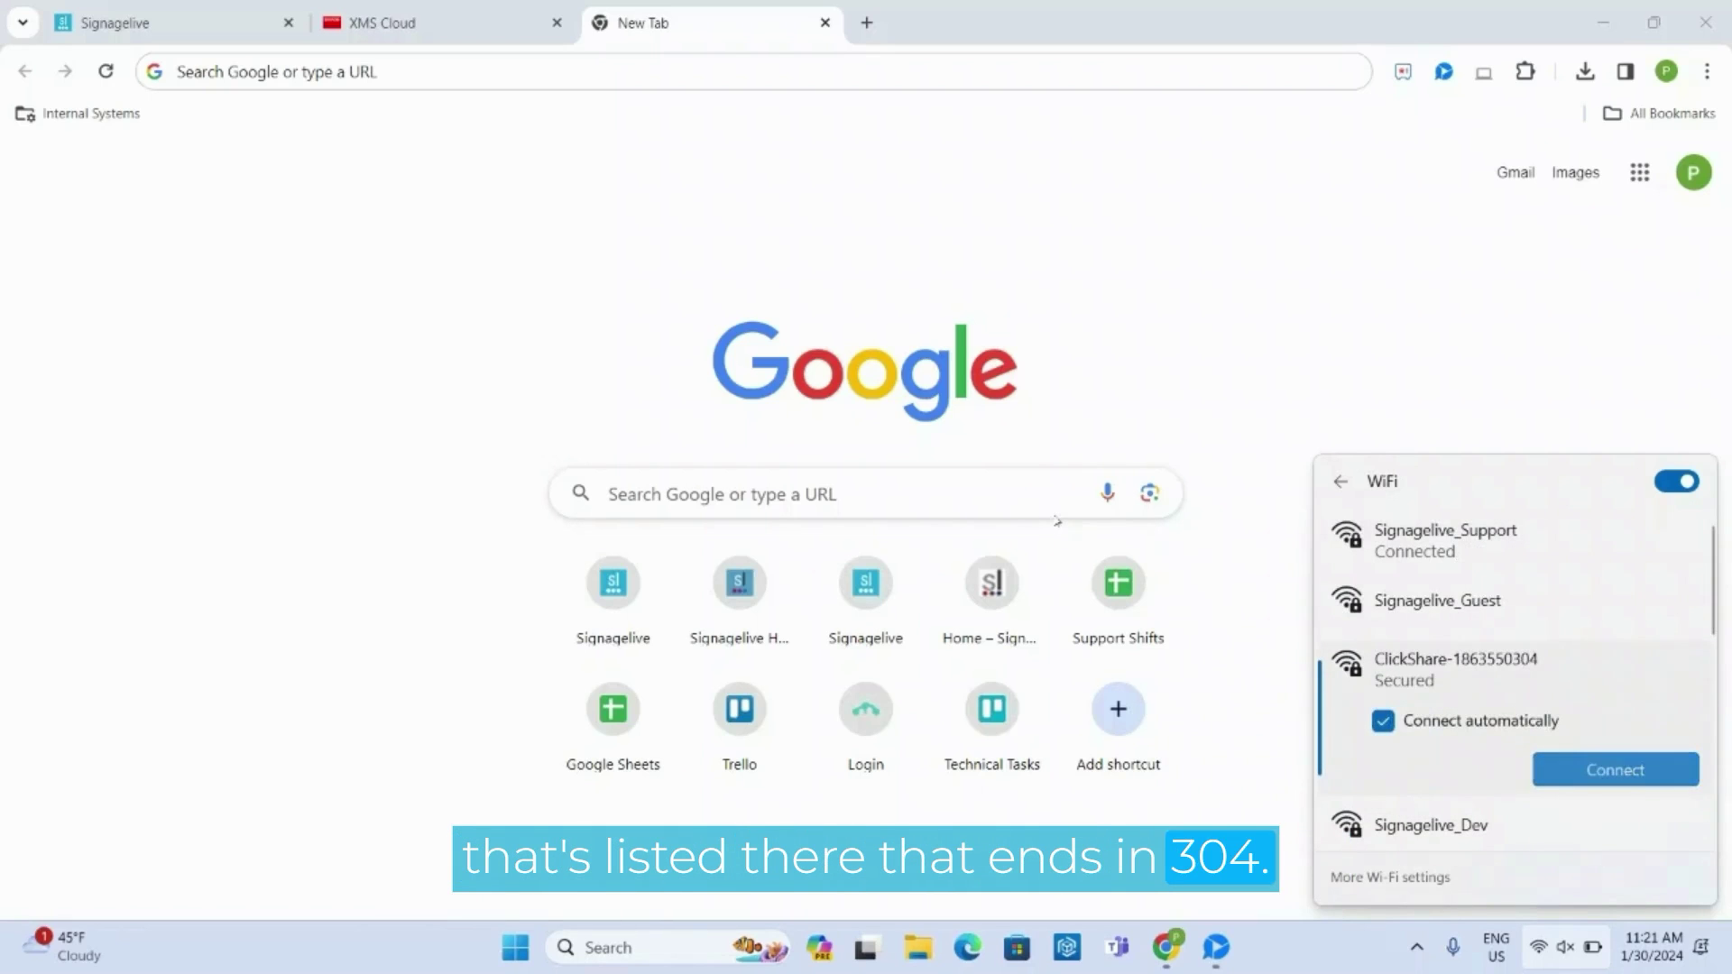
{"action": "key", "text": "Return"}
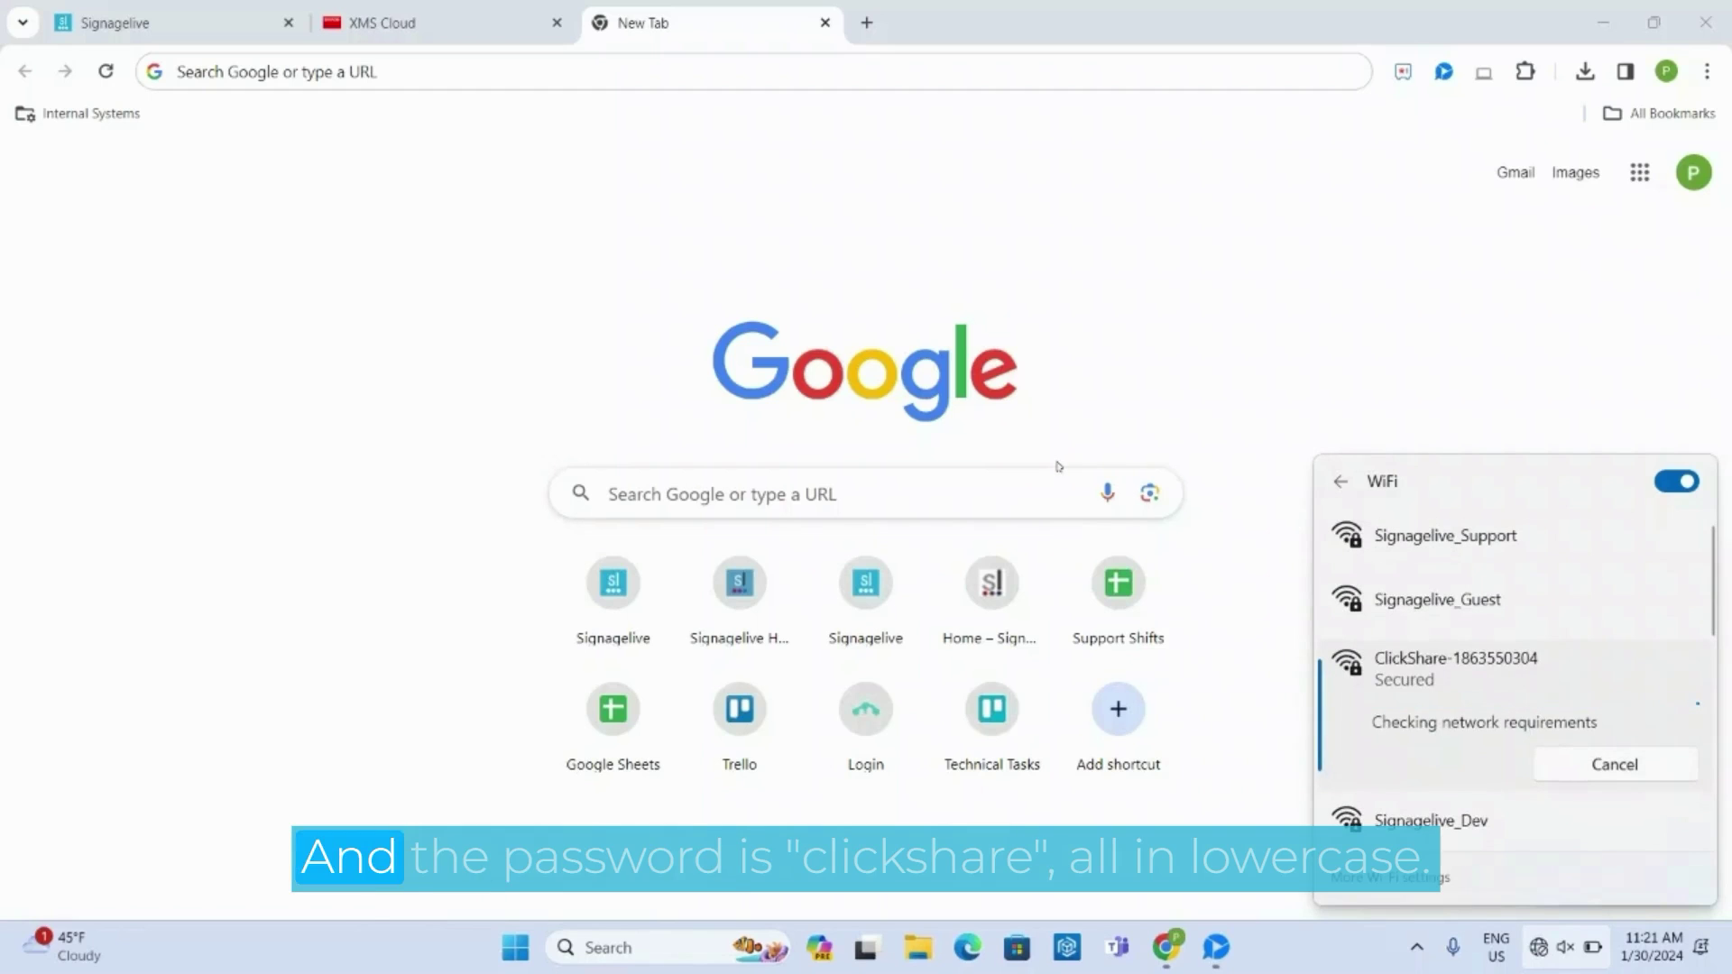
{"action": "type", "text": "clic"}
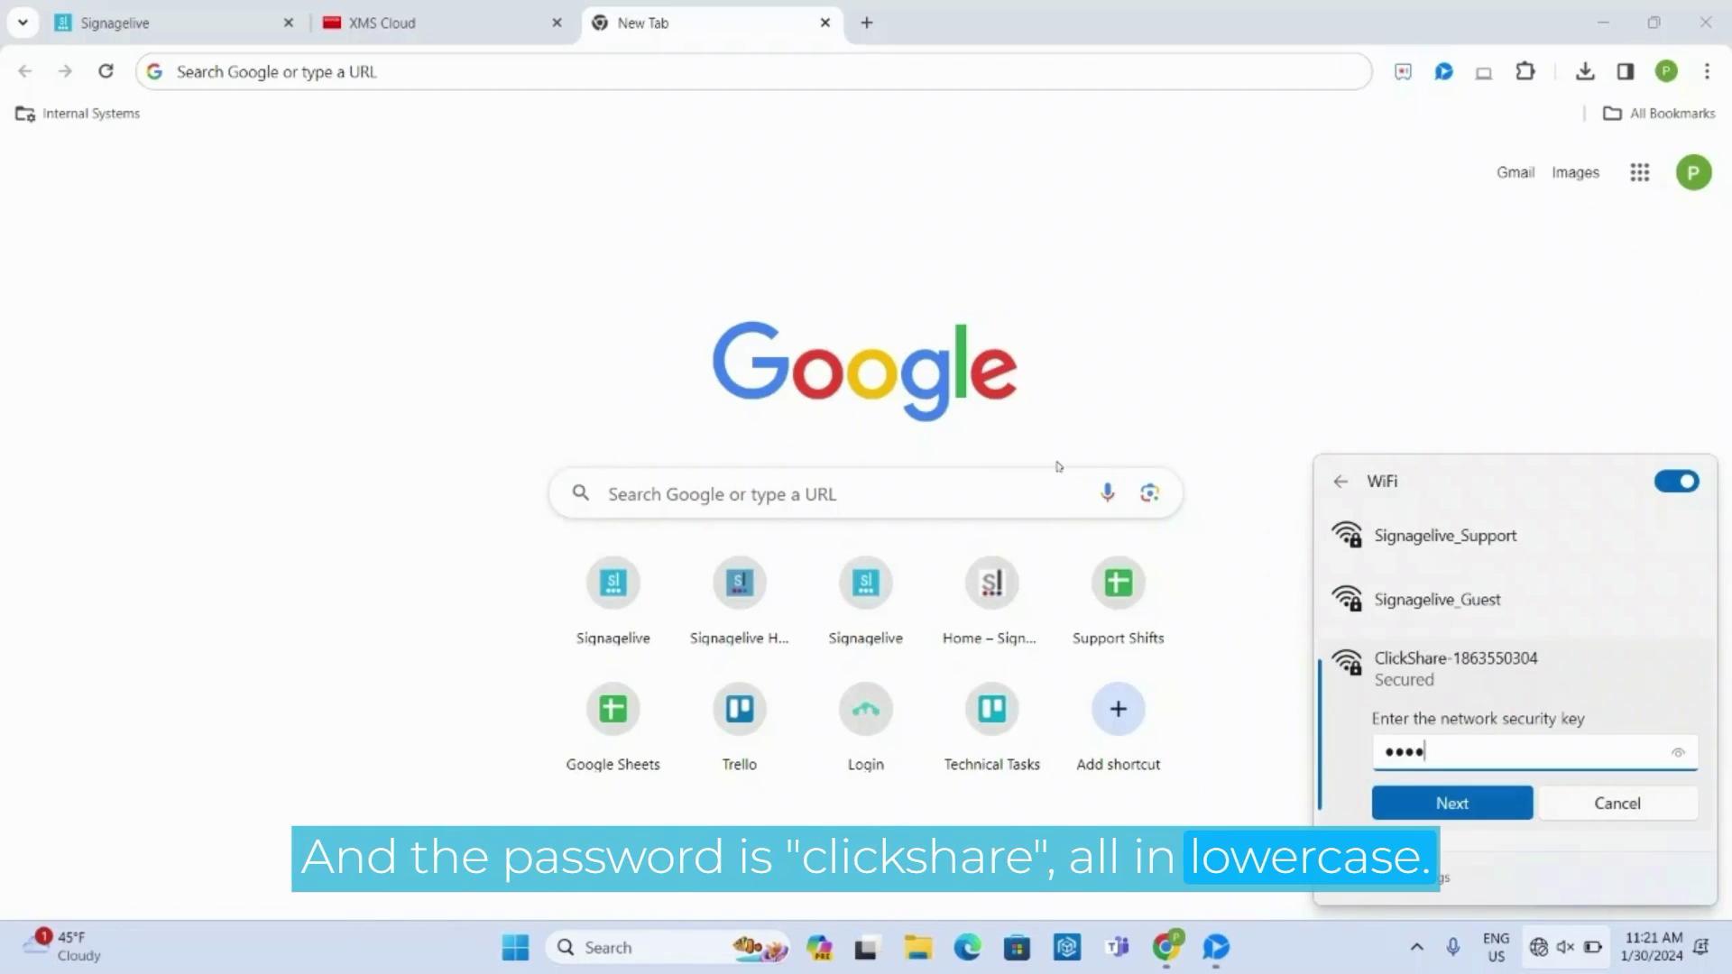
{"action": "type", "text": "kshare"}
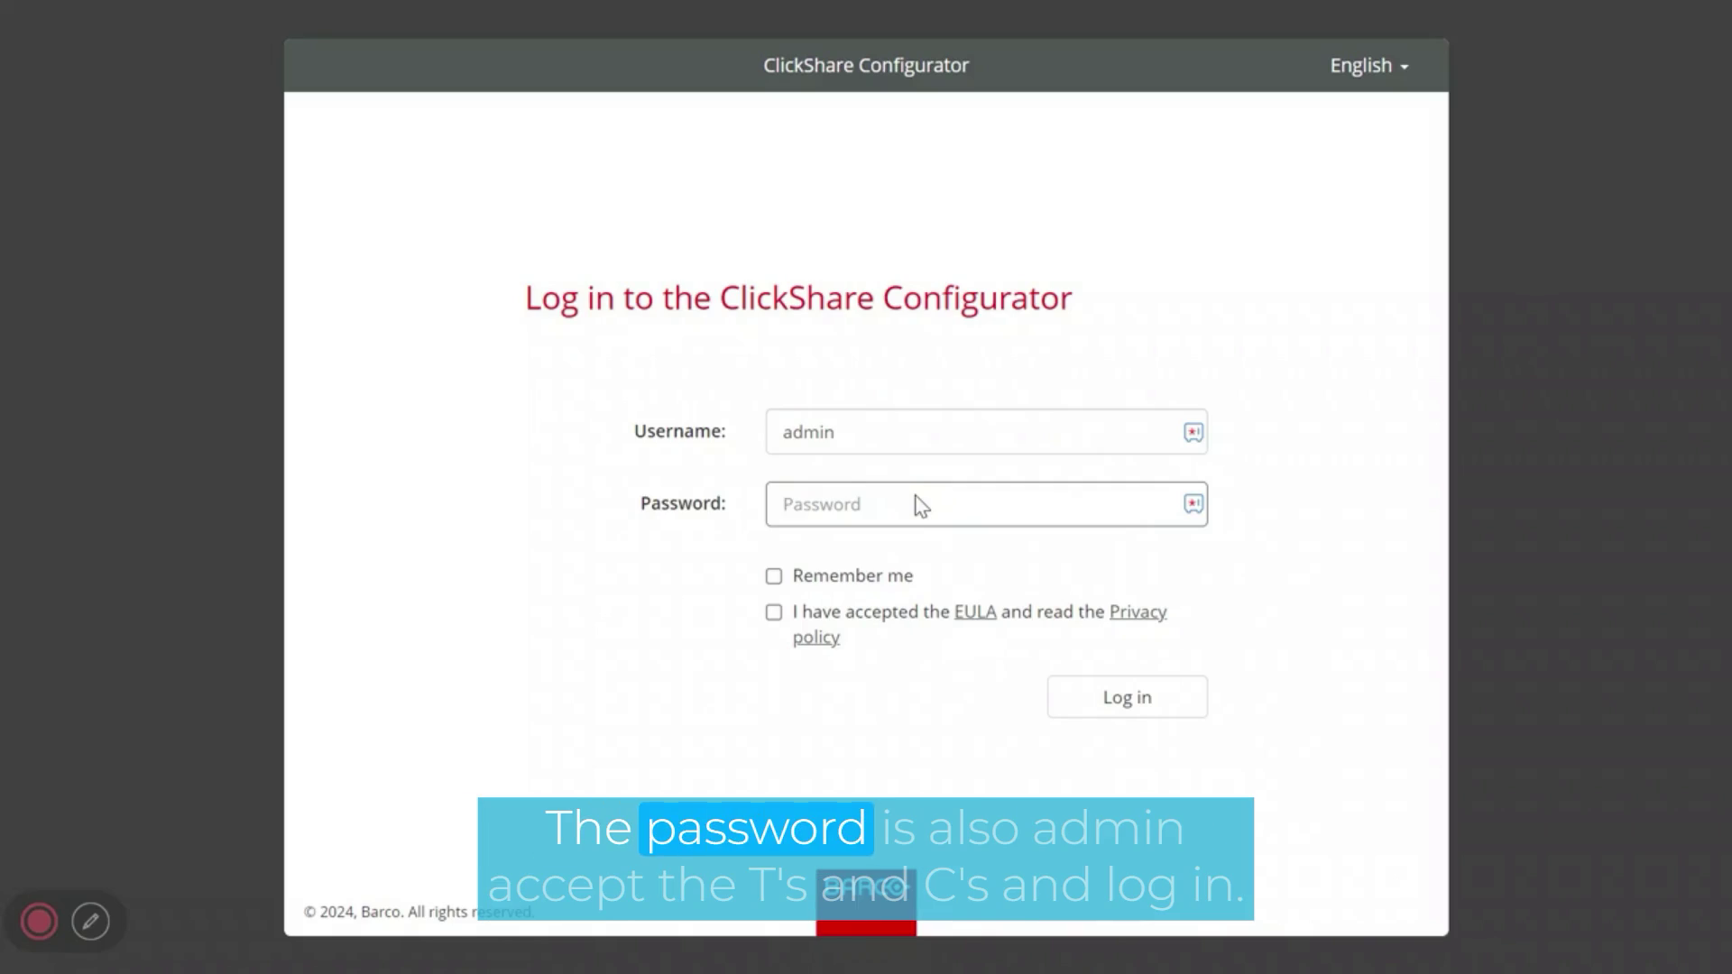
- Log in to ClickShare Configurator as admin with the default password, accepting the EULA and privacy policy
{"action": "type", "text": "a"}
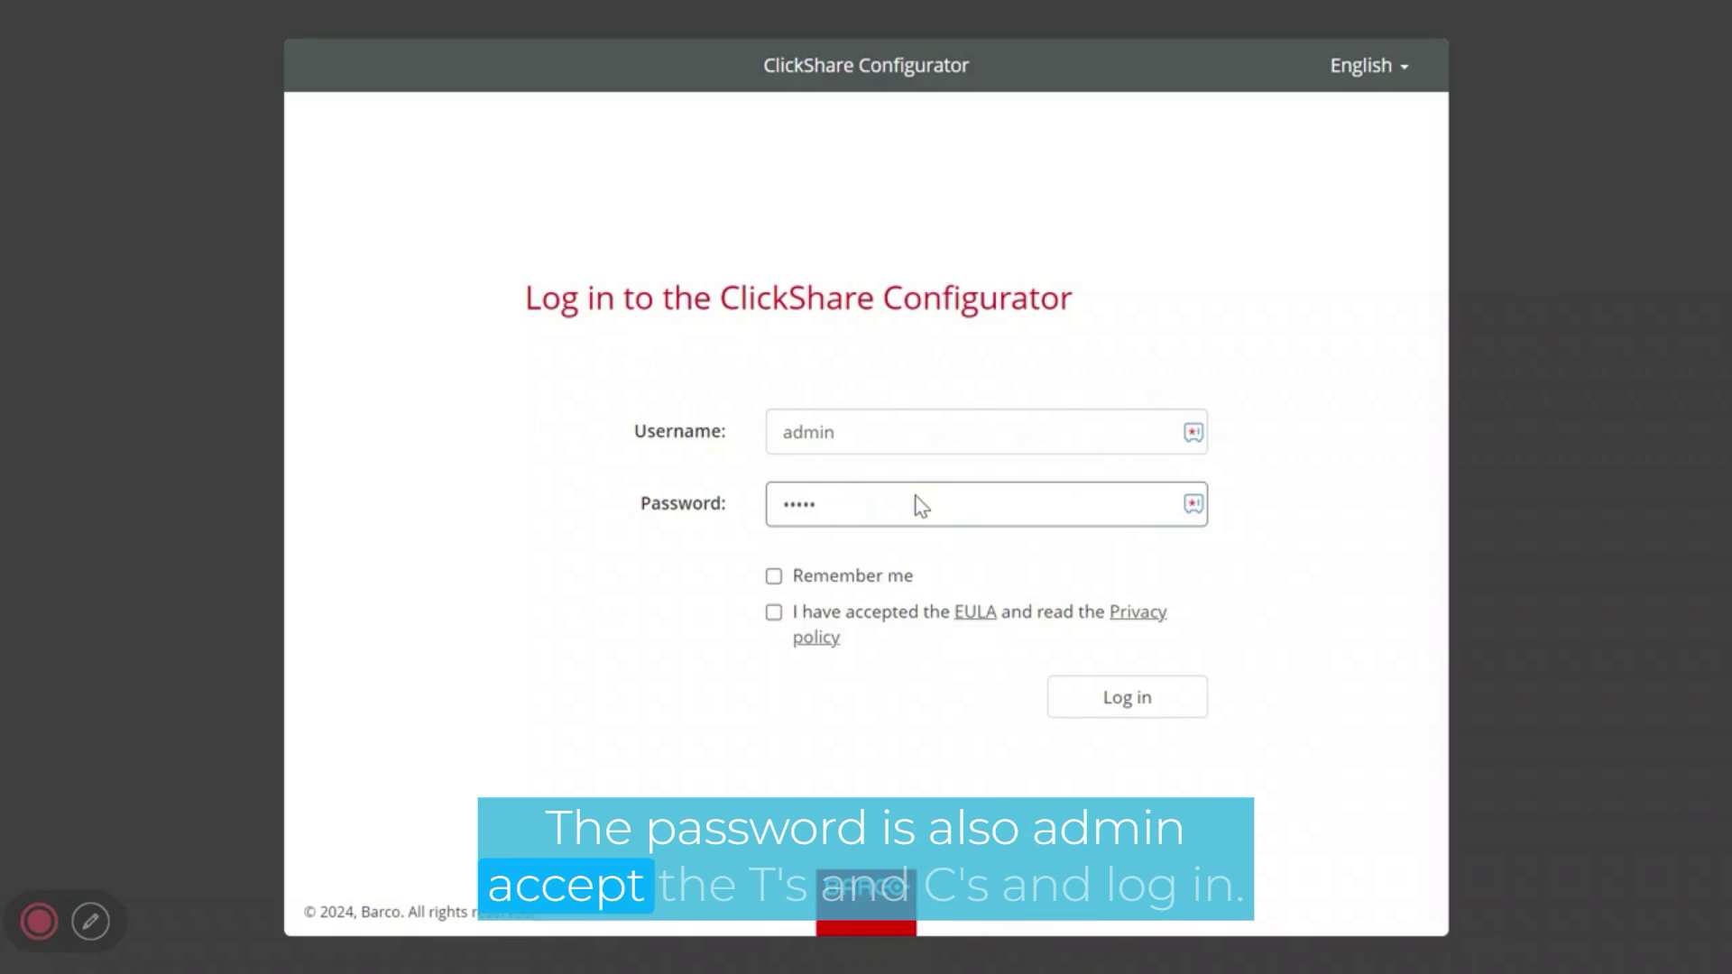
{"action": "left_click", "coordinate": [1101, 704]}
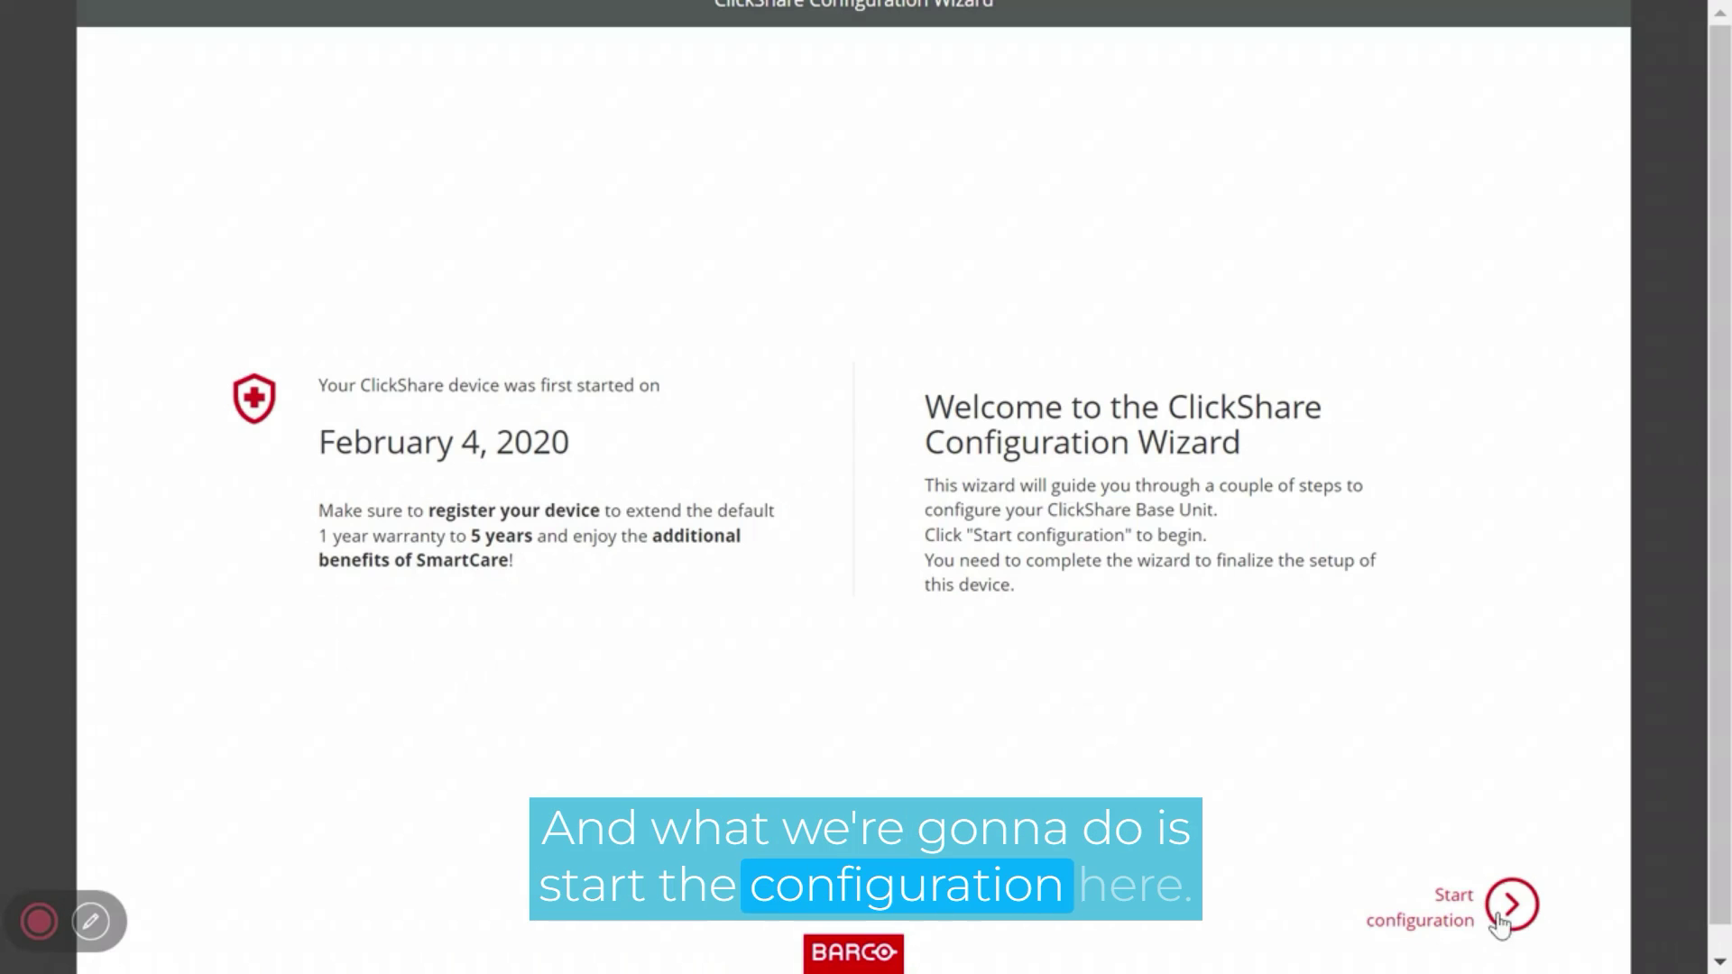
- Launch the wizard and pass Firmware, Personalisation and System (UTC London kept) to reach Security
{"action": "left_click", "coordinate": [1502, 918]}
{"action": "scroll", "coordinate": [1060, 646], "scroll_direction": "down", "scroll_amount": 1}
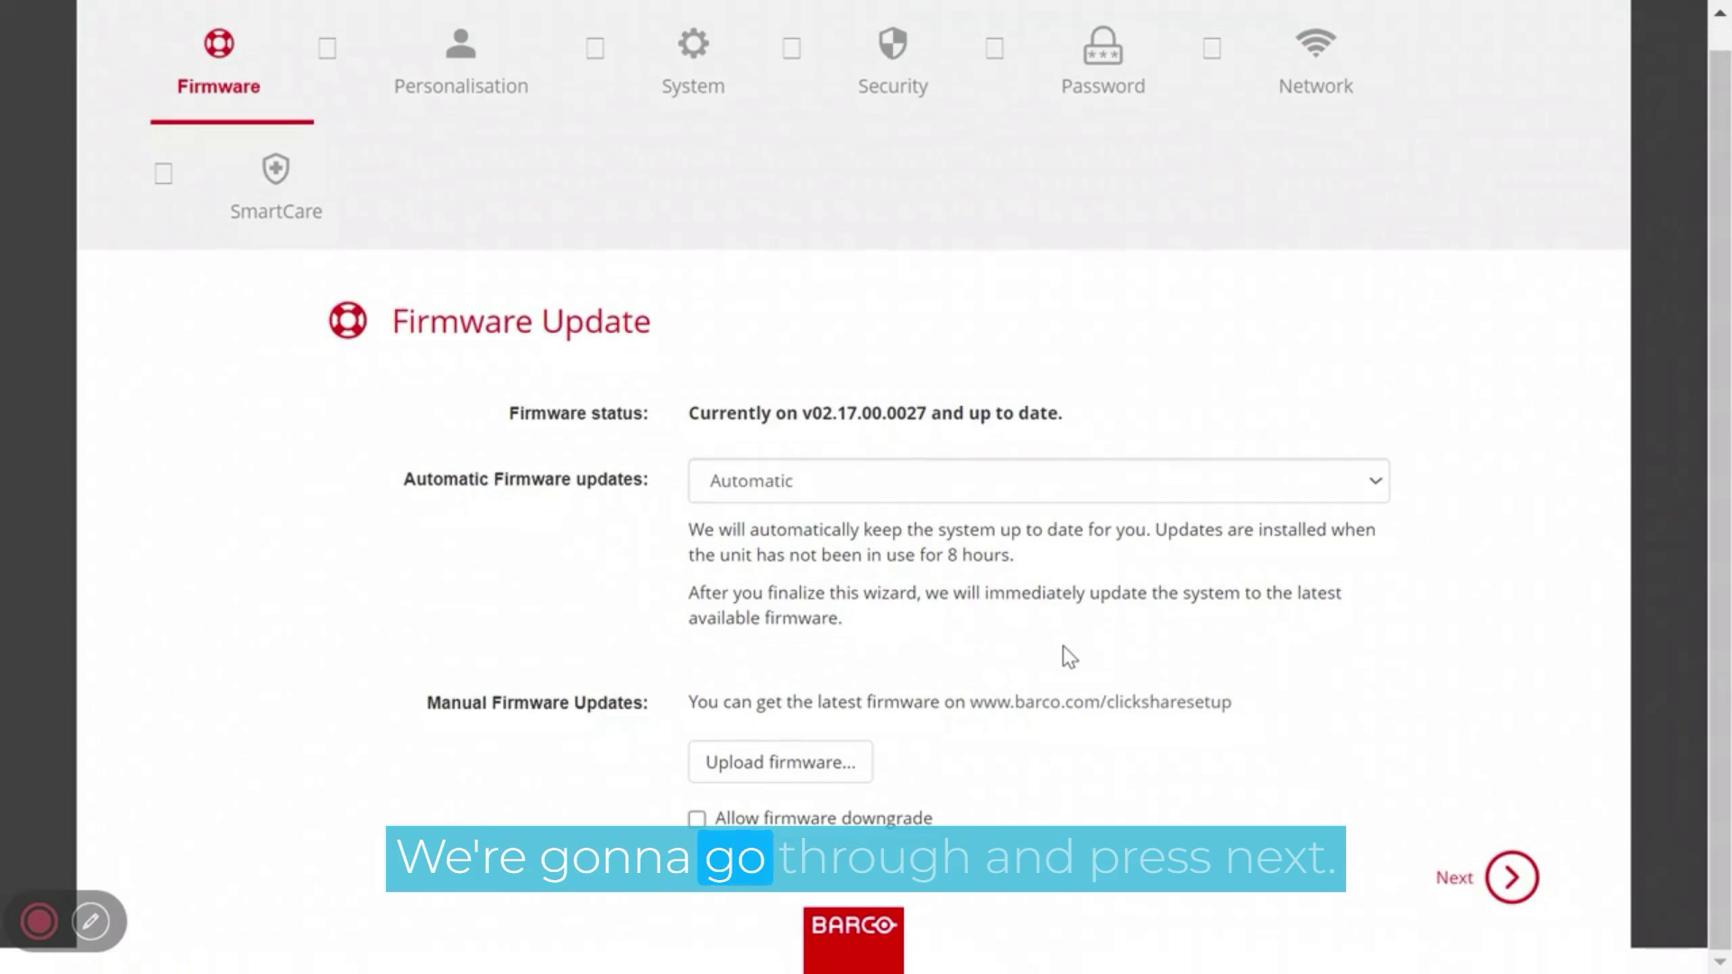
{"action": "left_click", "coordinate": [1525, 882]}
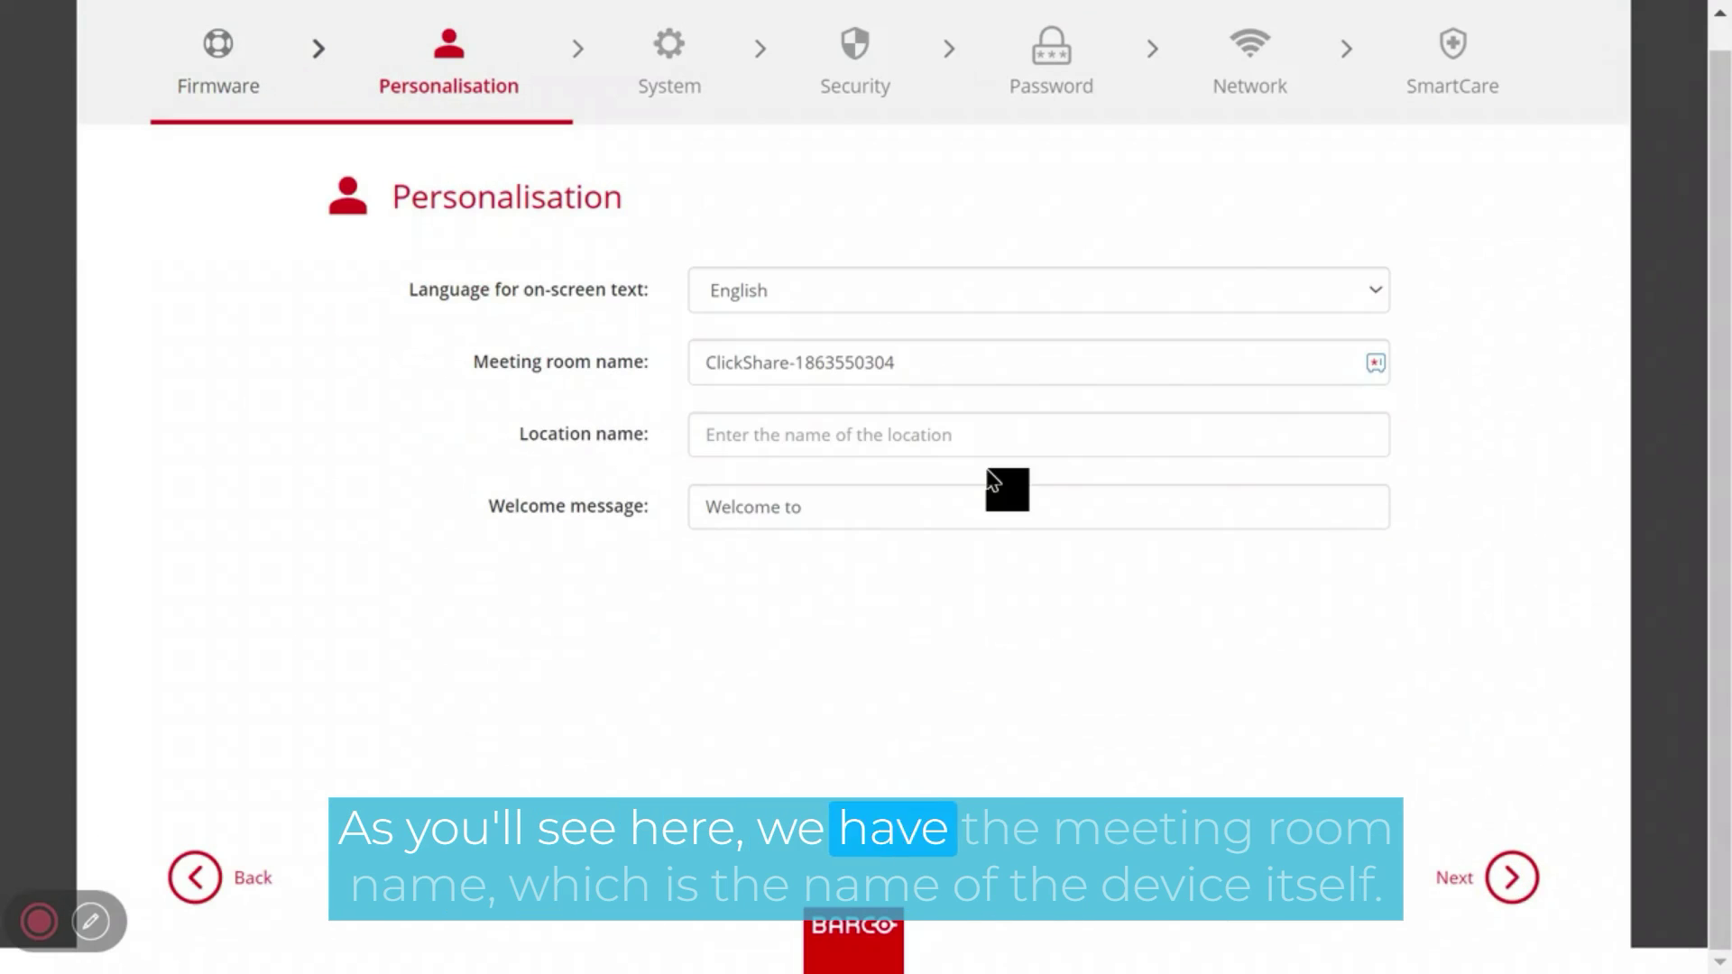
{"action": "left_click", "coordinate": [924, 361]}
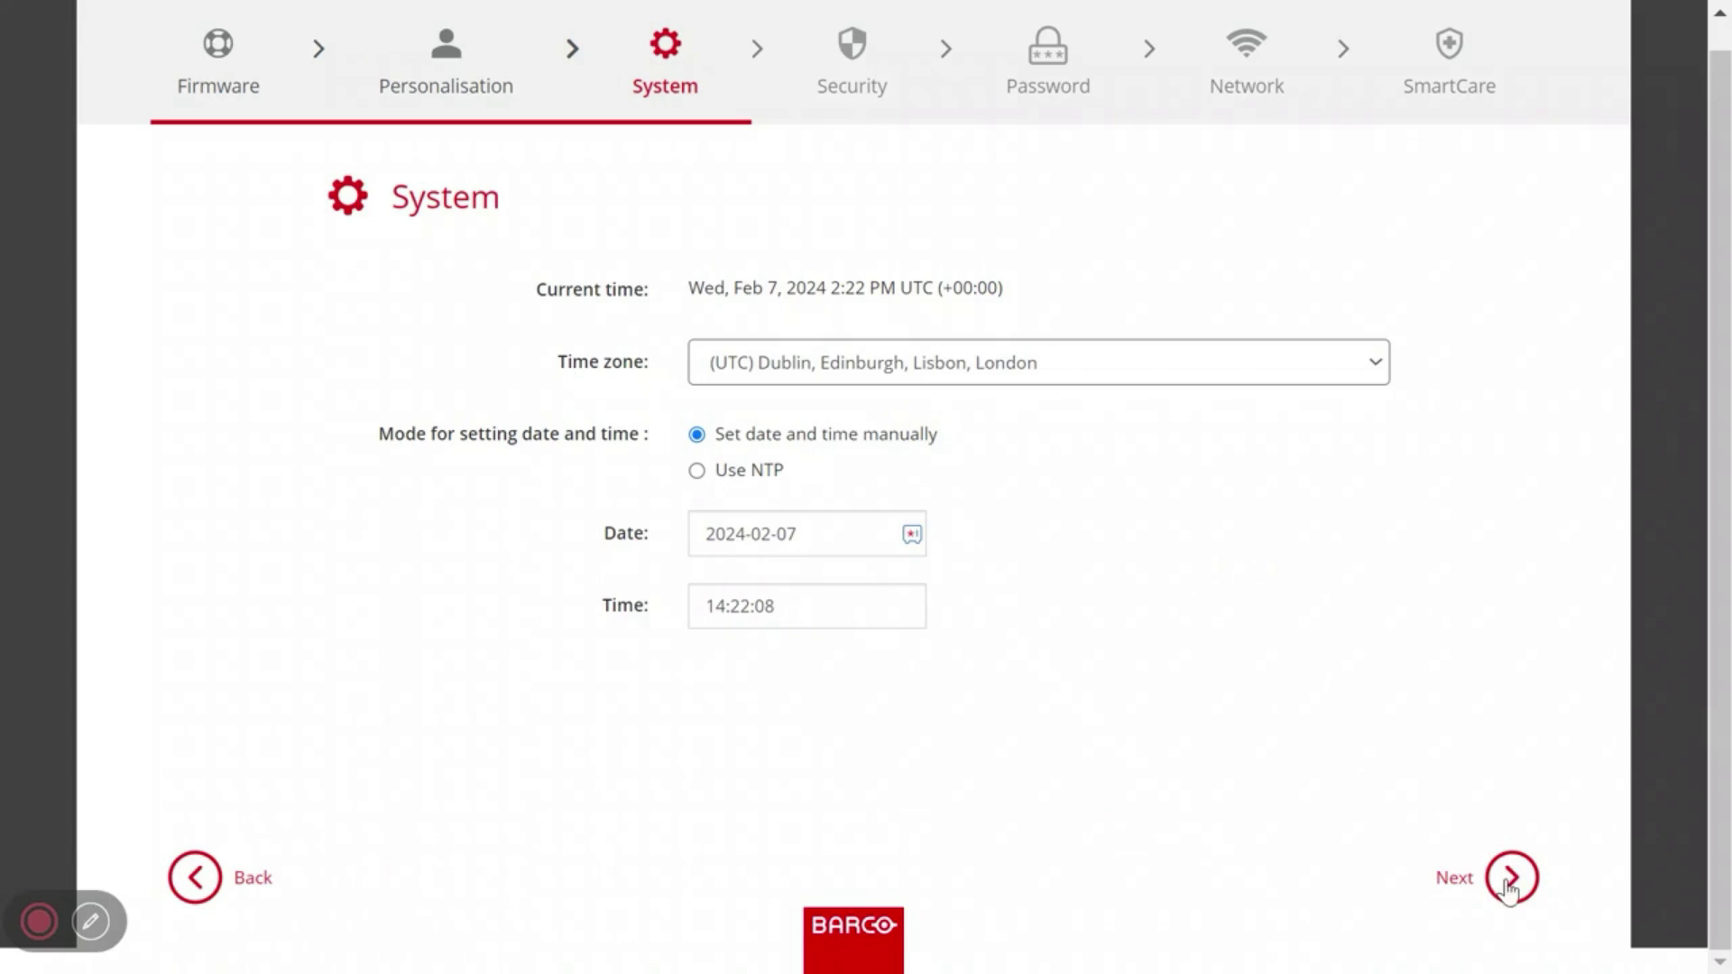
{"action": "left_click", "coordinate": [1504, 884]}
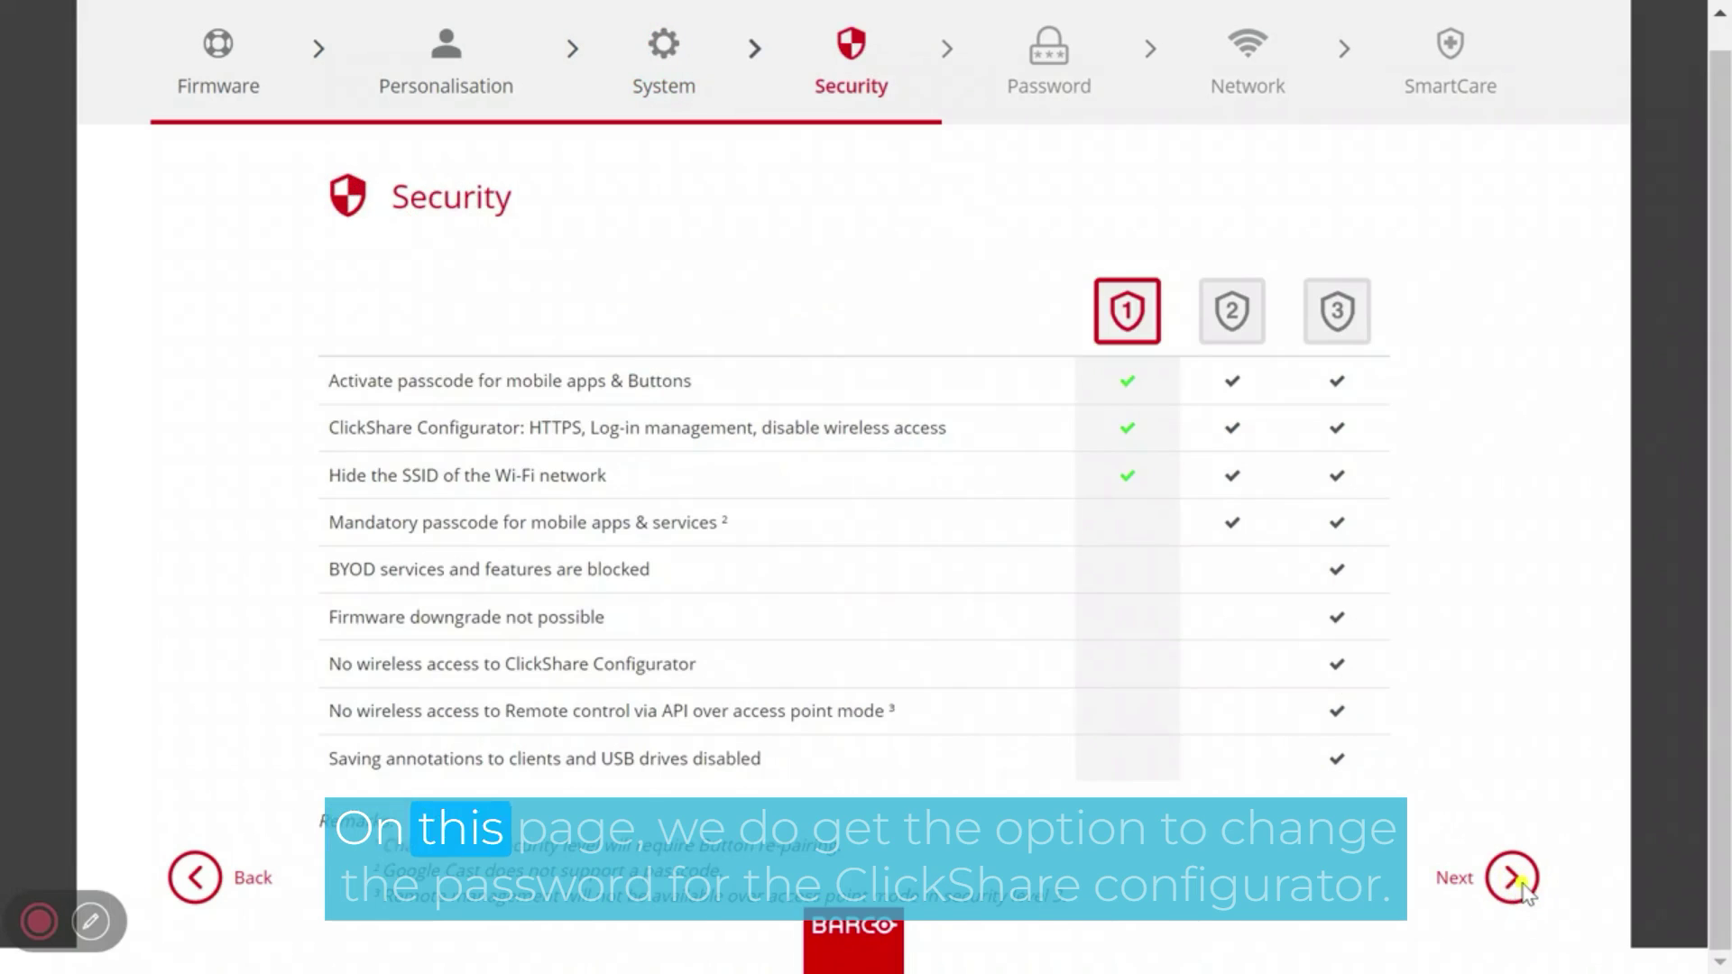
- Keep Security Level 1 and re-enter the default configurator password as current, new and confirmed
{"action": "left_click", "coordinate": [1512, 880]}
{"action": "left_click", "coordinate": [863, 363]}
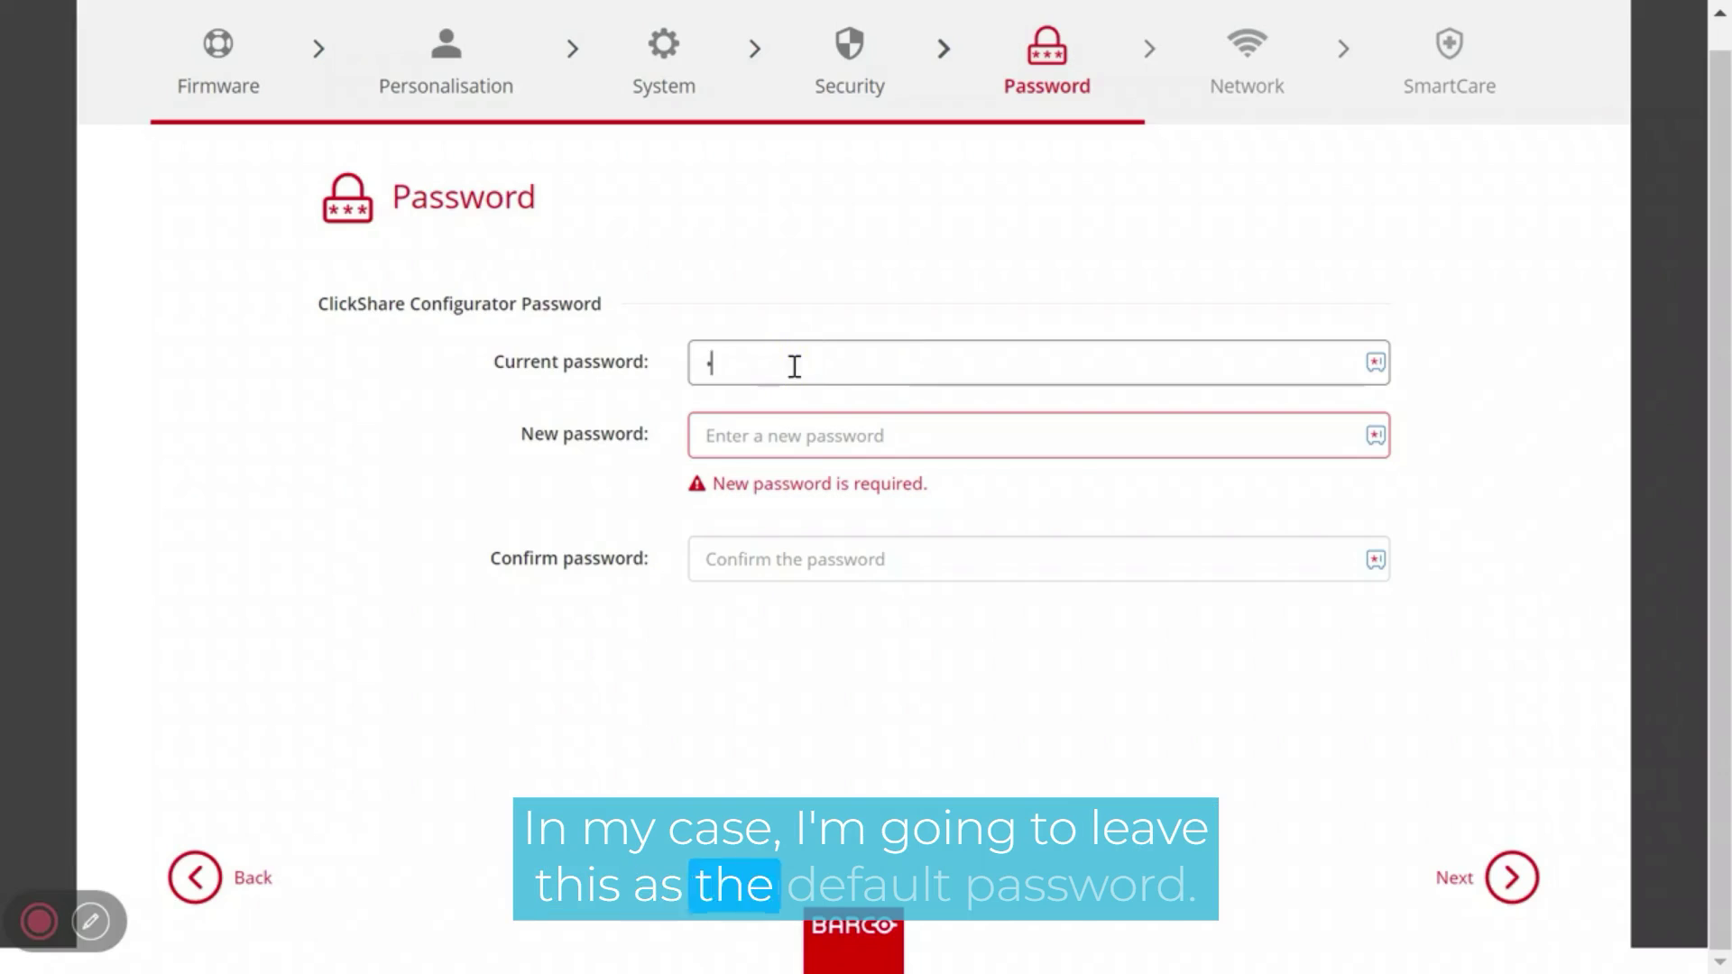
{"action": "type", "text": "dminadmin"}
{"action": "key", "text": "Tab"}
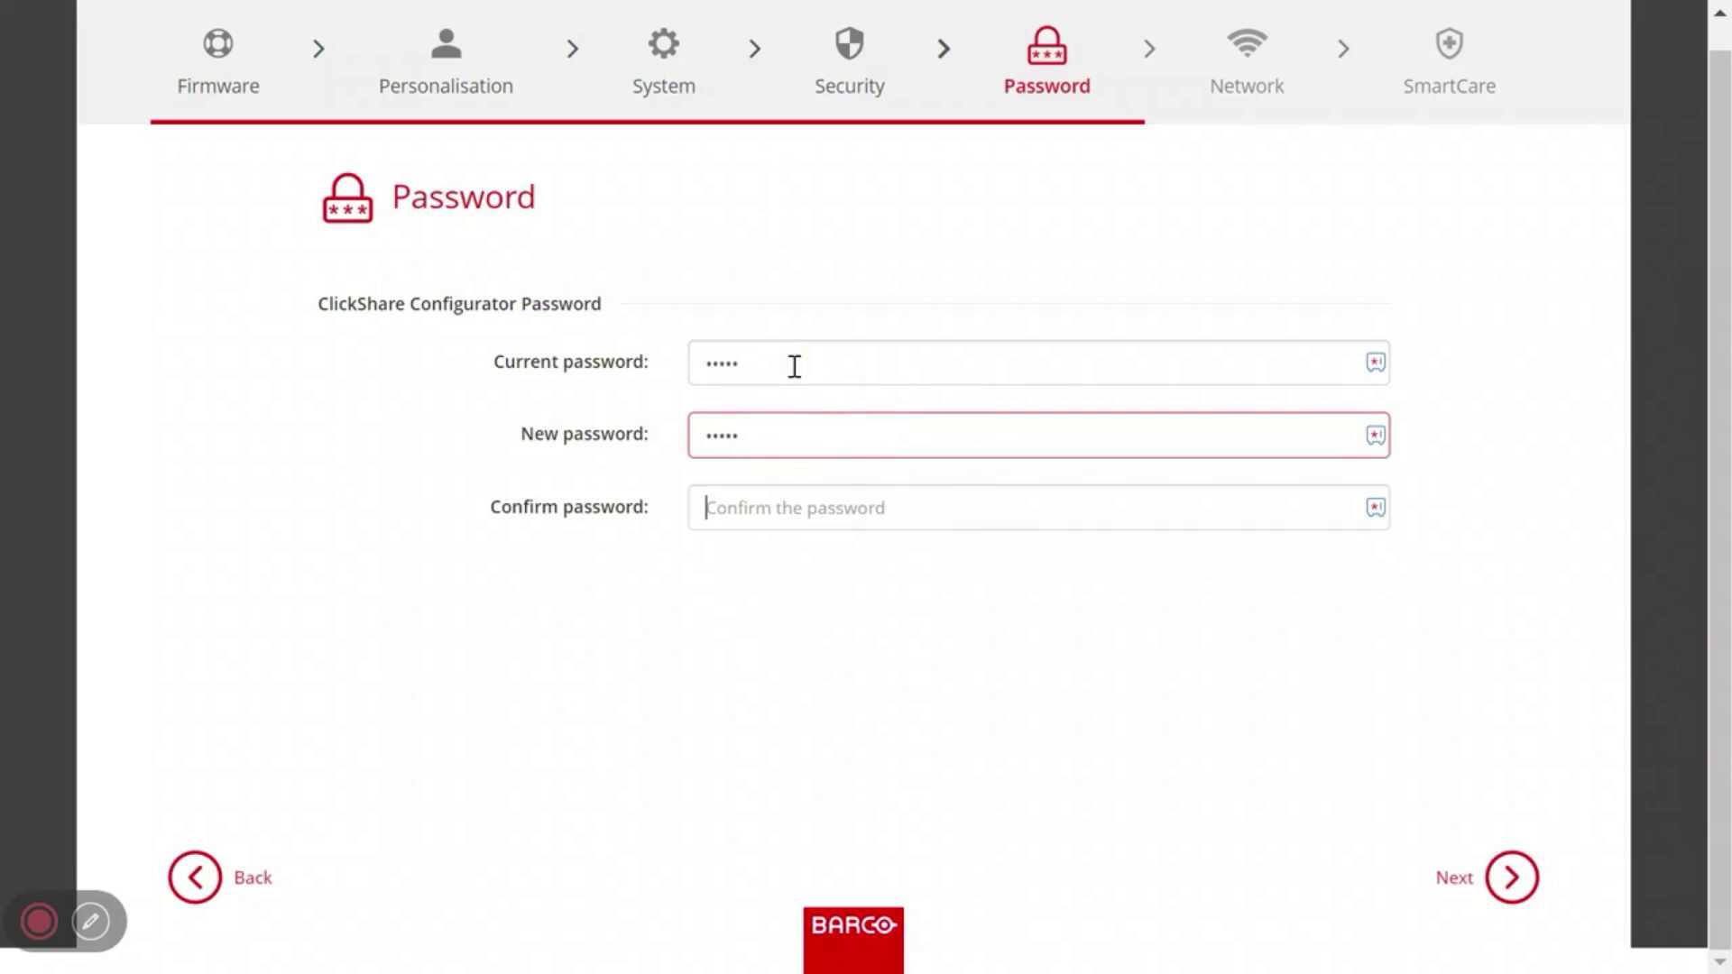
{"action": "type", "text": "admin"}
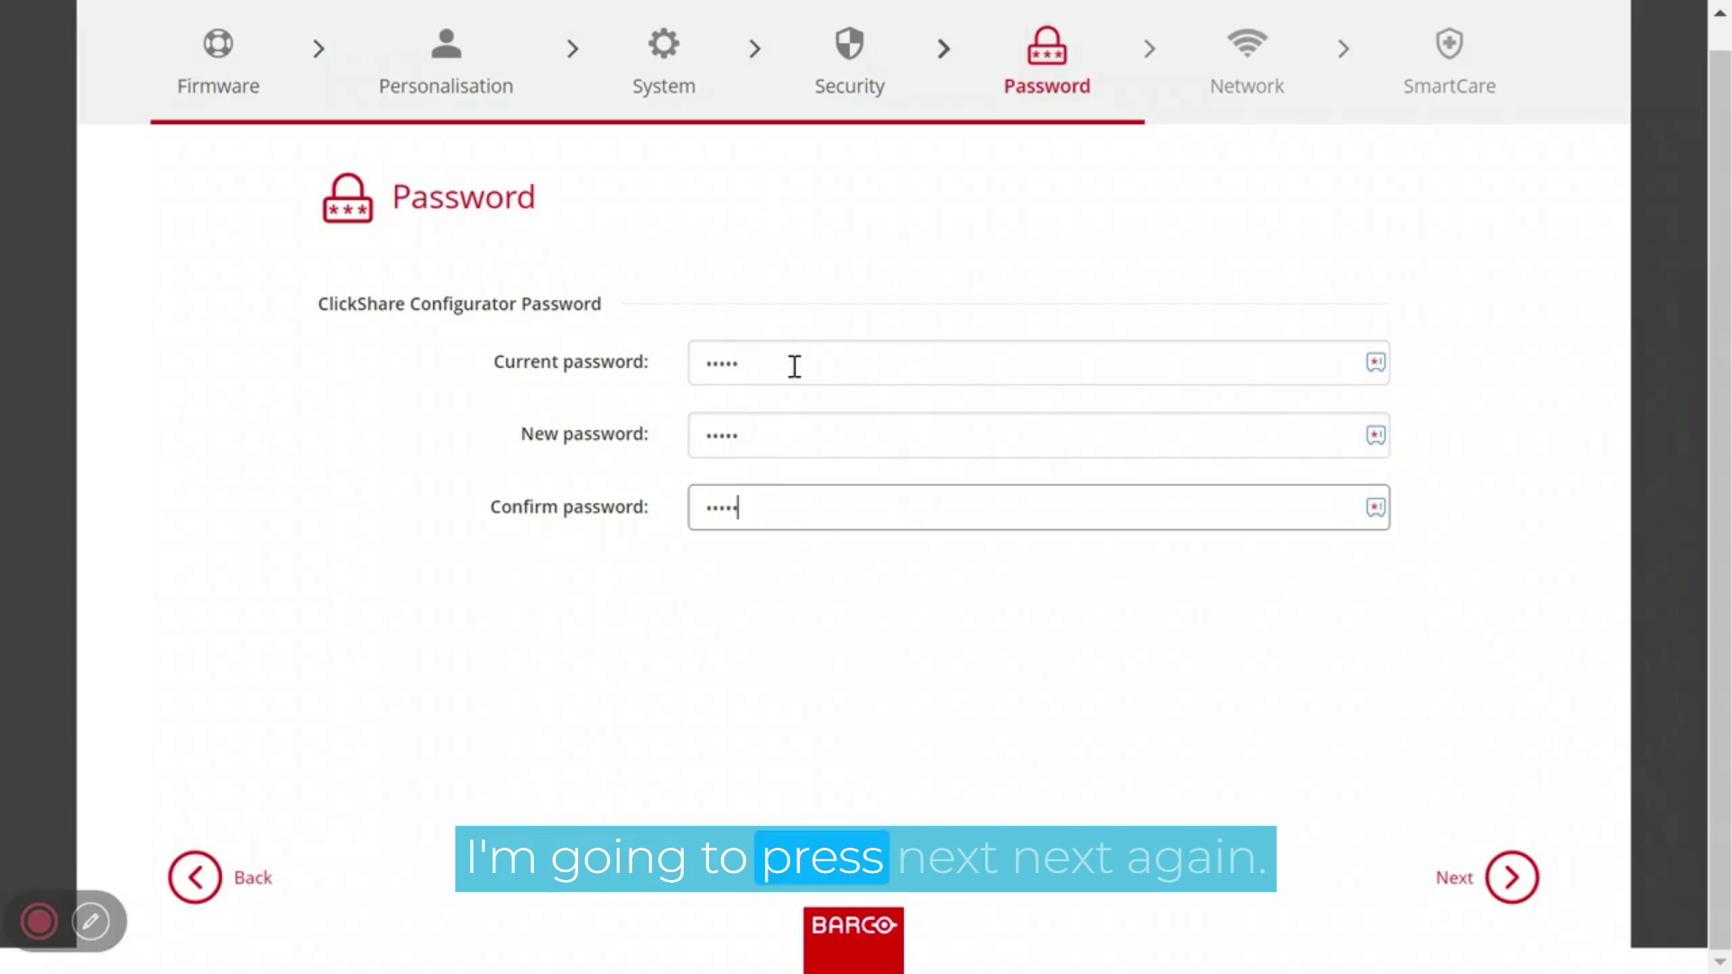
- Advance through the Network and SmartCare steps to the Configuration Overview
{"action": "left_click", "coordinate": [1531, 896]}
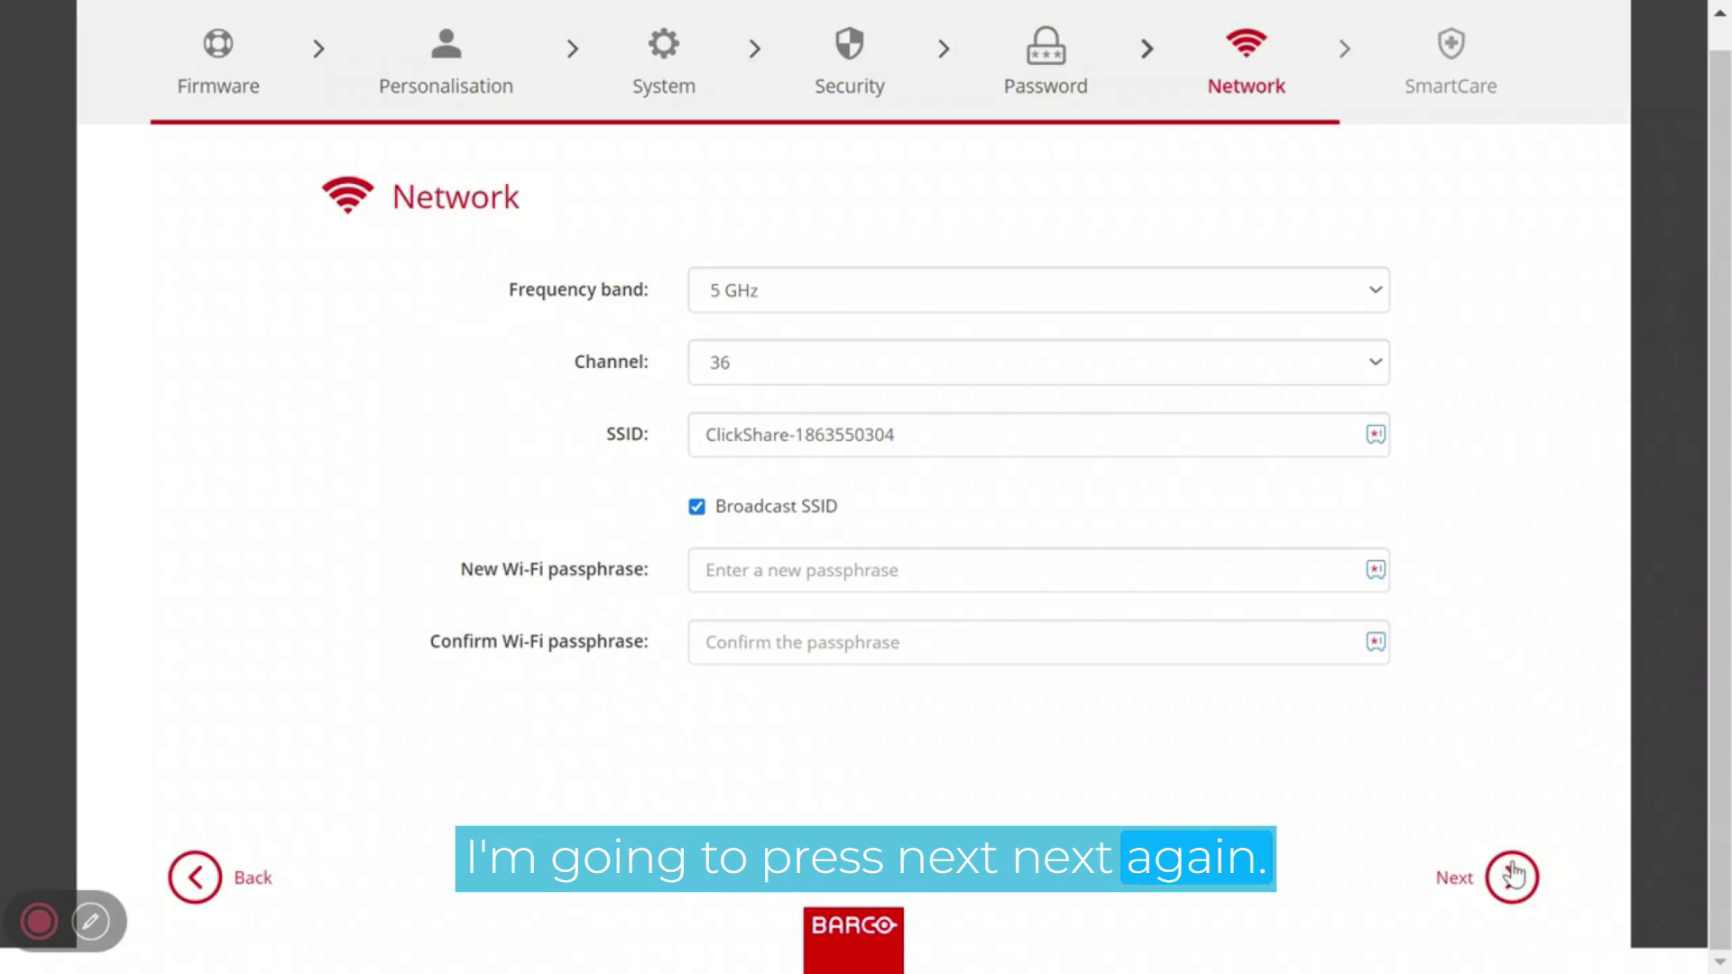
{"action": "left_click", "coordinate": [1516, 886]}
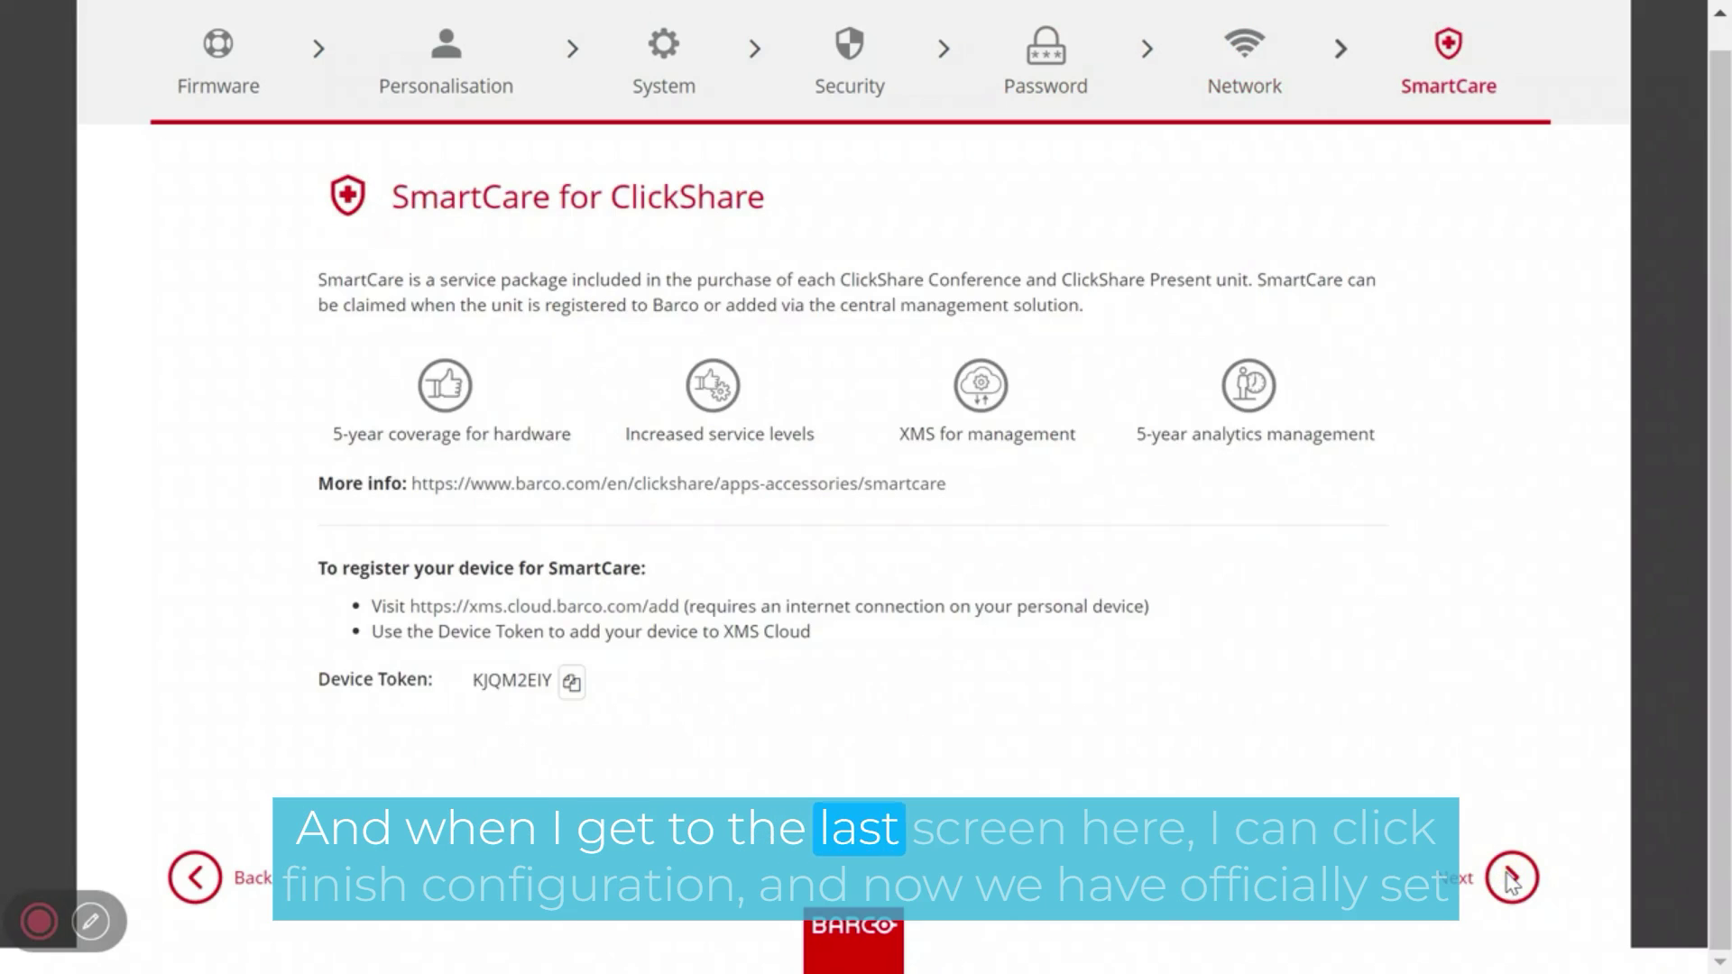
{"action": "left_click", "coordinate": [1512, 880]}
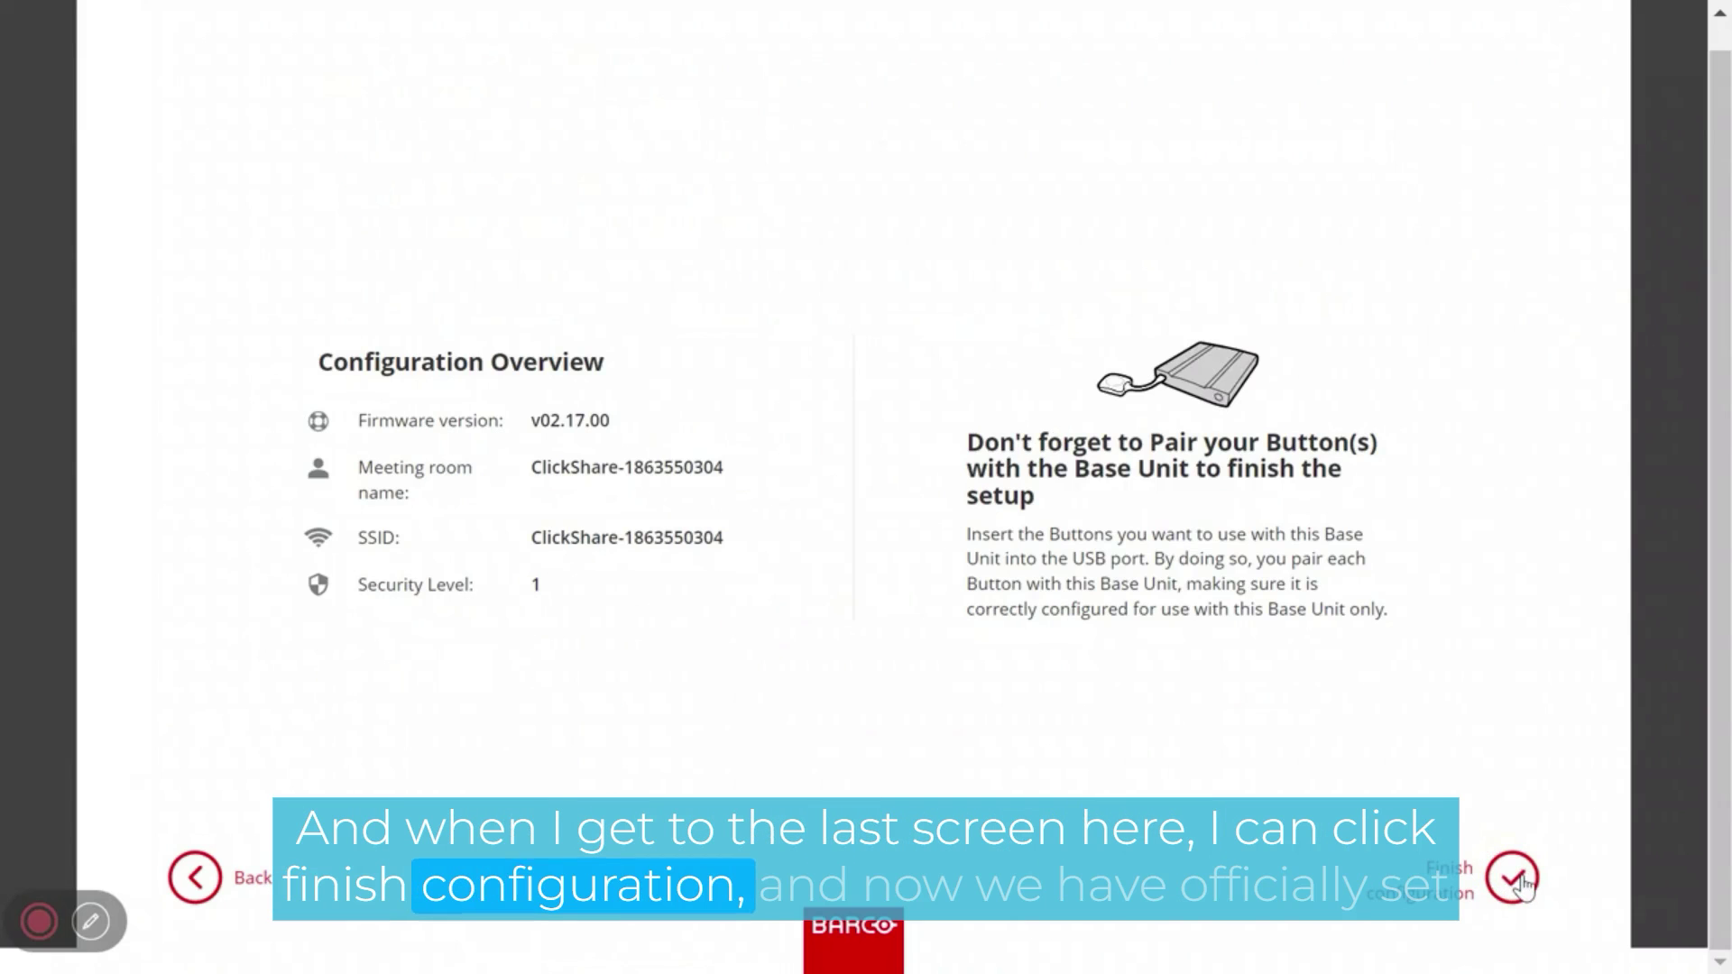
- Finish the configuration wizard and display the XMS device token under System settings
{"action": "left_click", "coordinate": [1516, 881]}
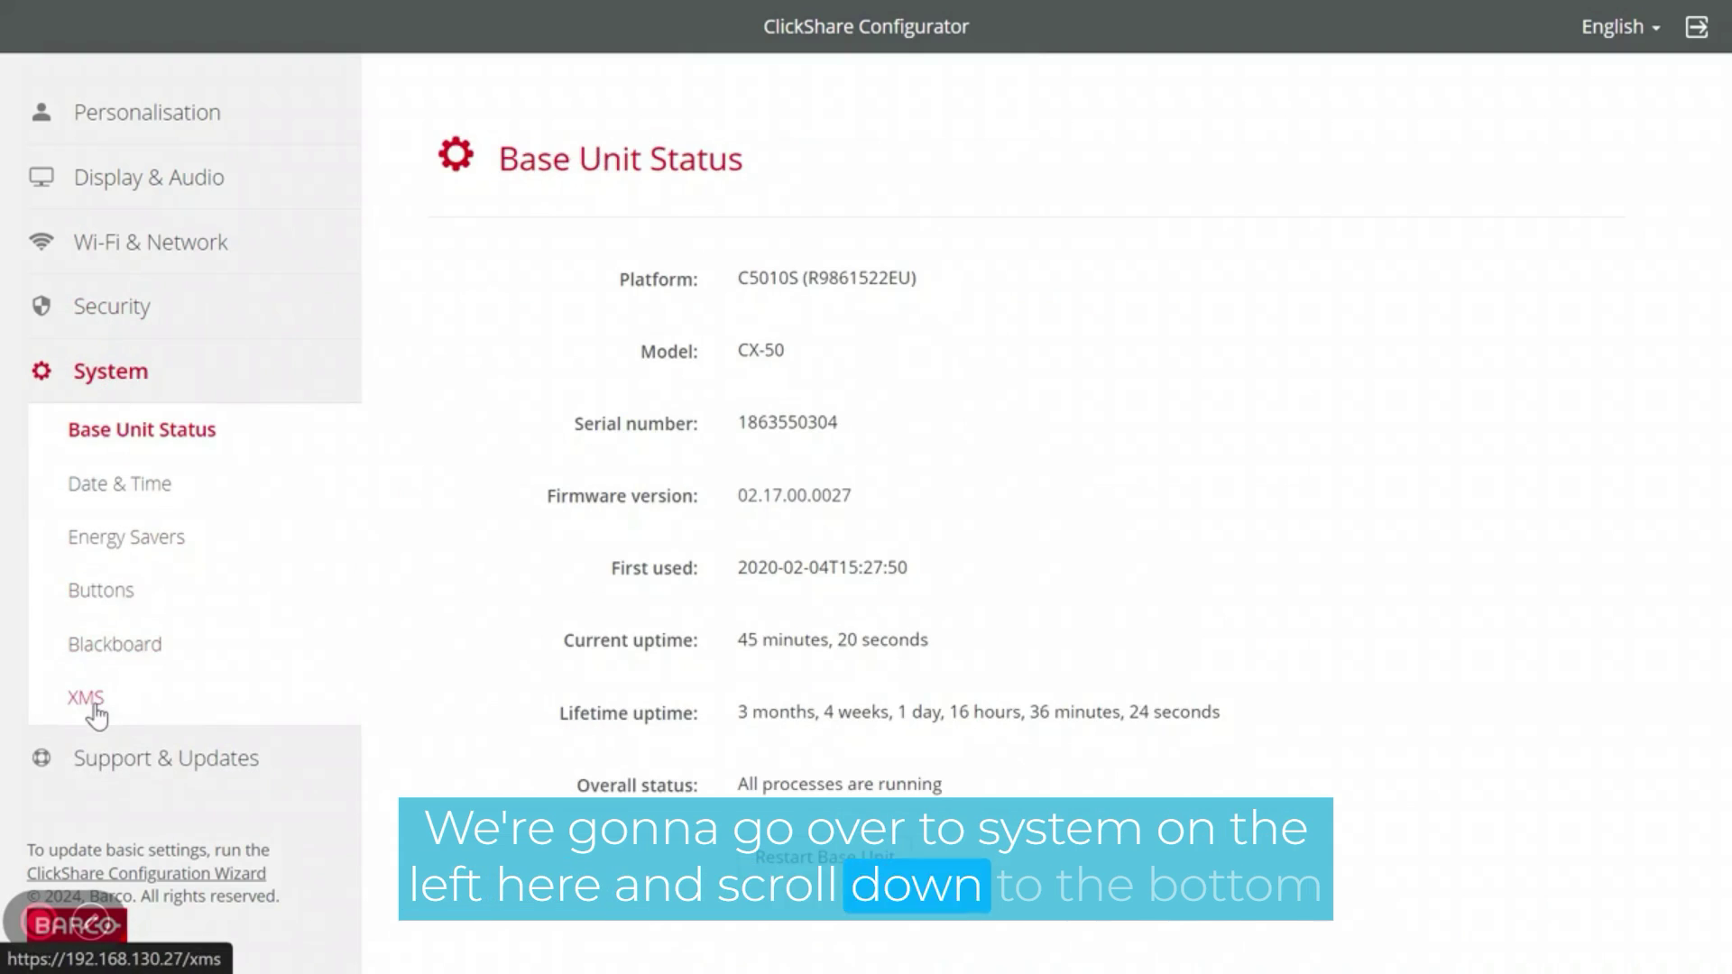
{"action": "left_click", "coordinate": [95, 709]}
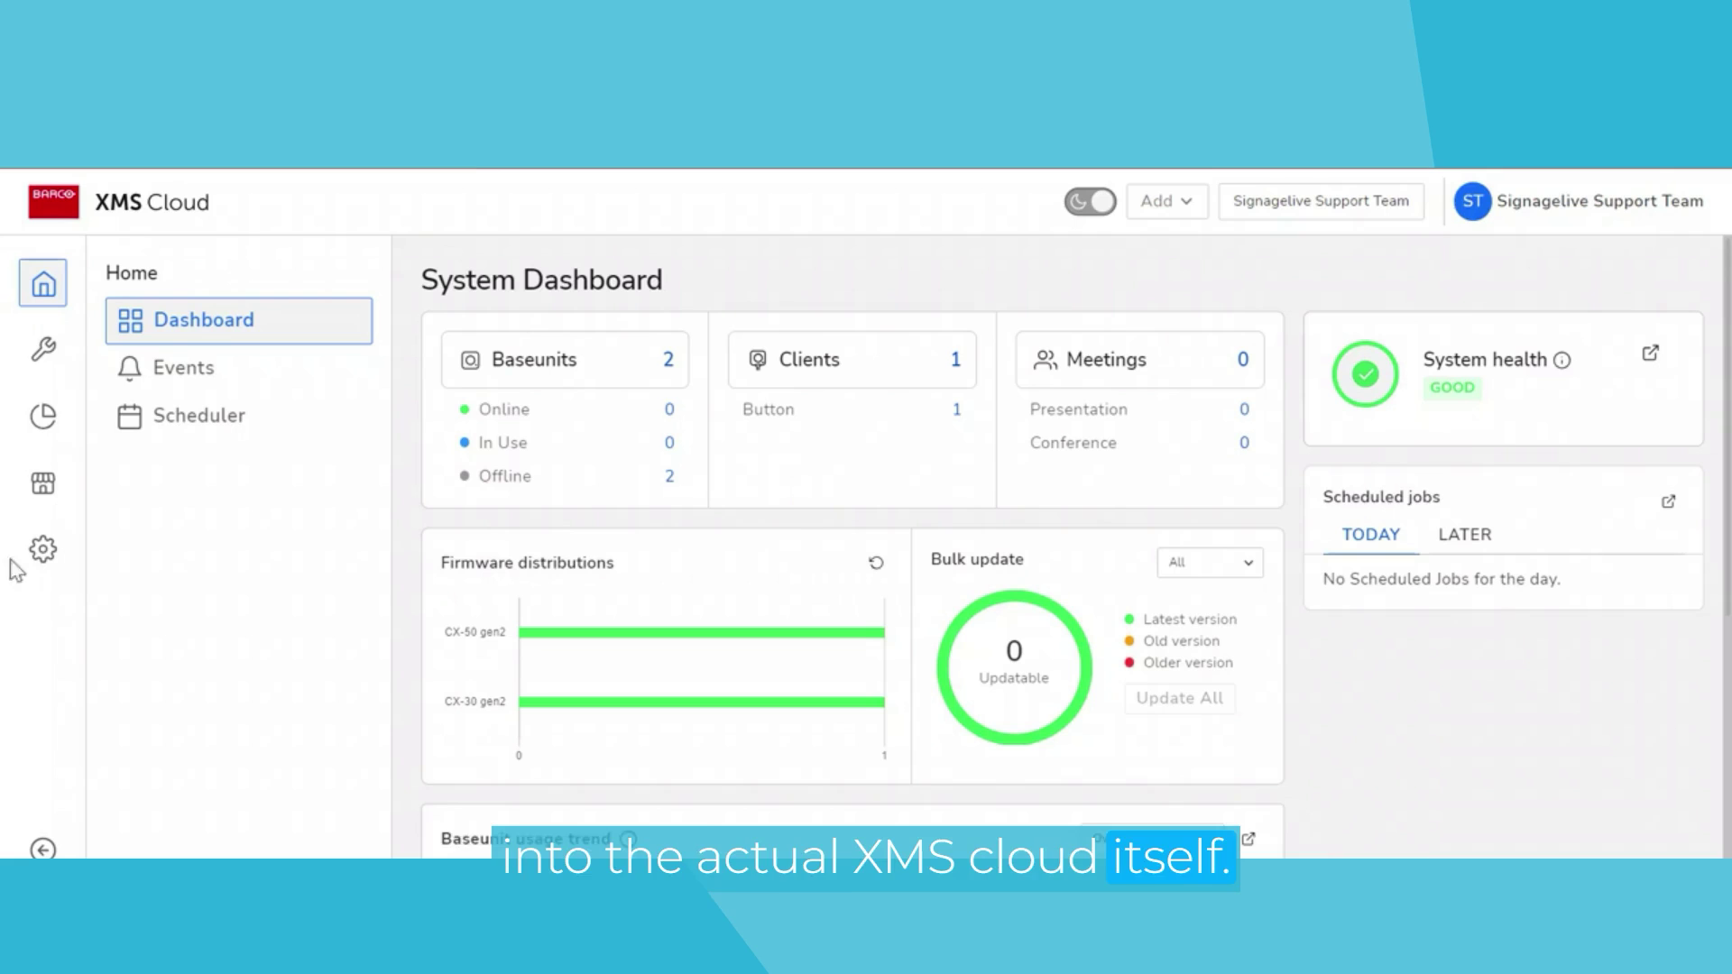
- Add the Signagelive app to XMS Cloud from the Marketplace
{"action": "left_click", "coordinate": [43, 491]}
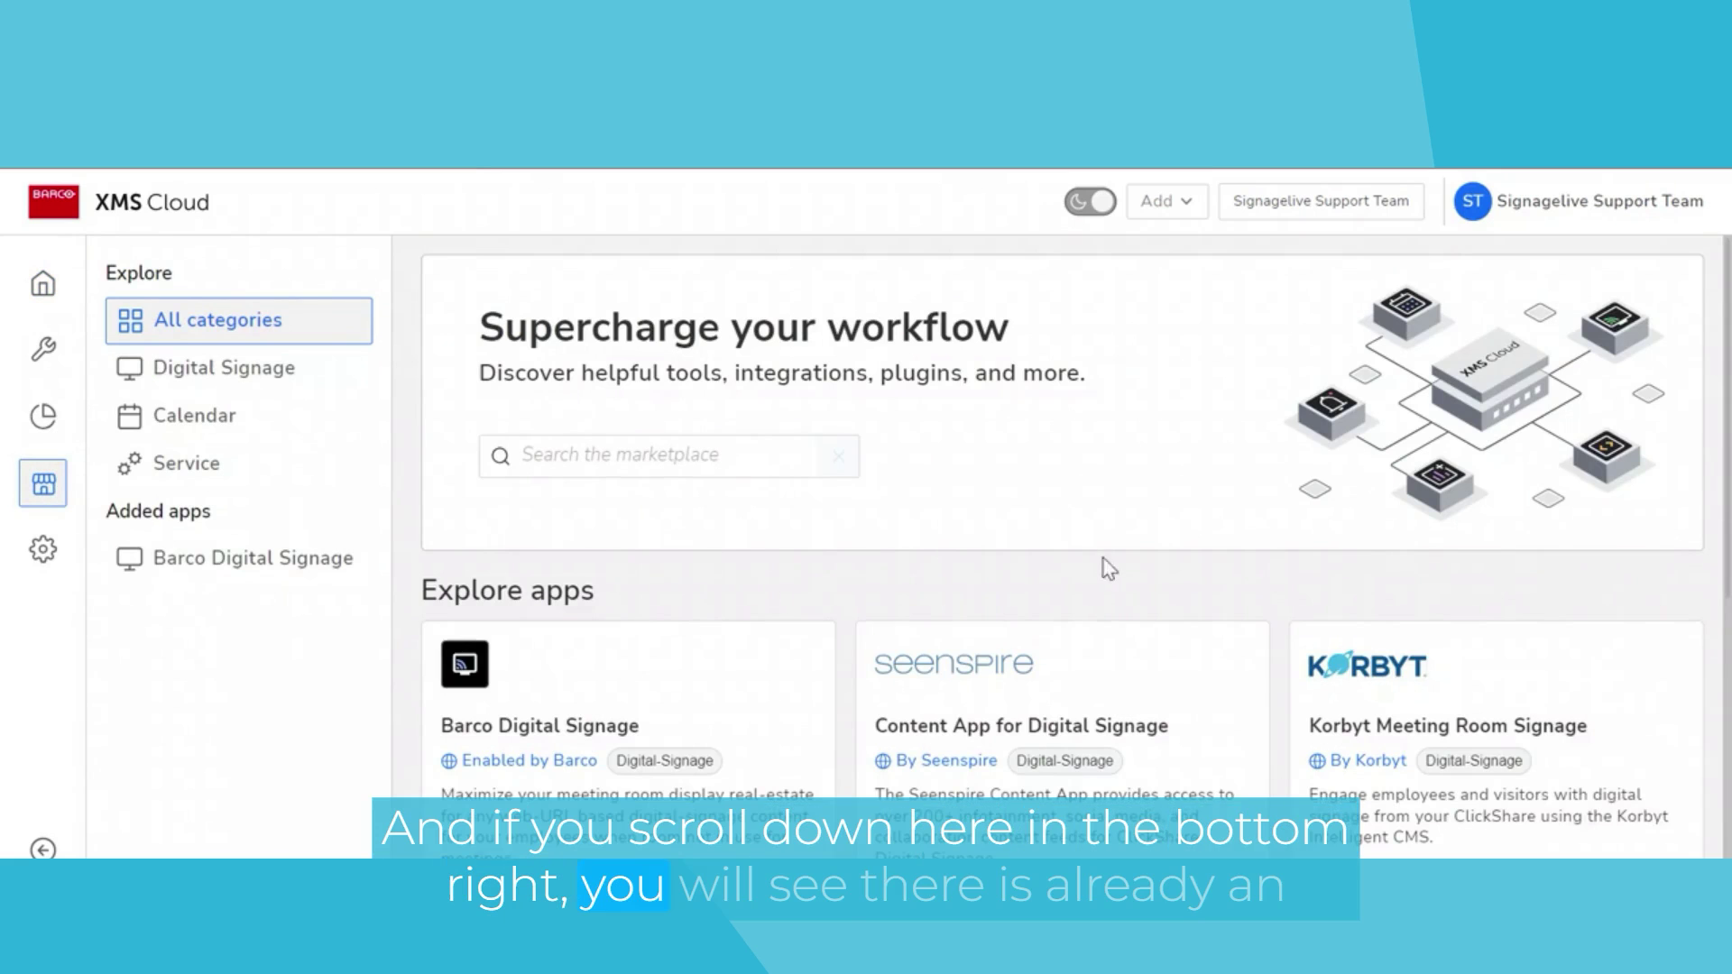
{"action": "scroll", "coordinate": [1109, 568], "scroll_direction": "down", "scroll_amount": 6}
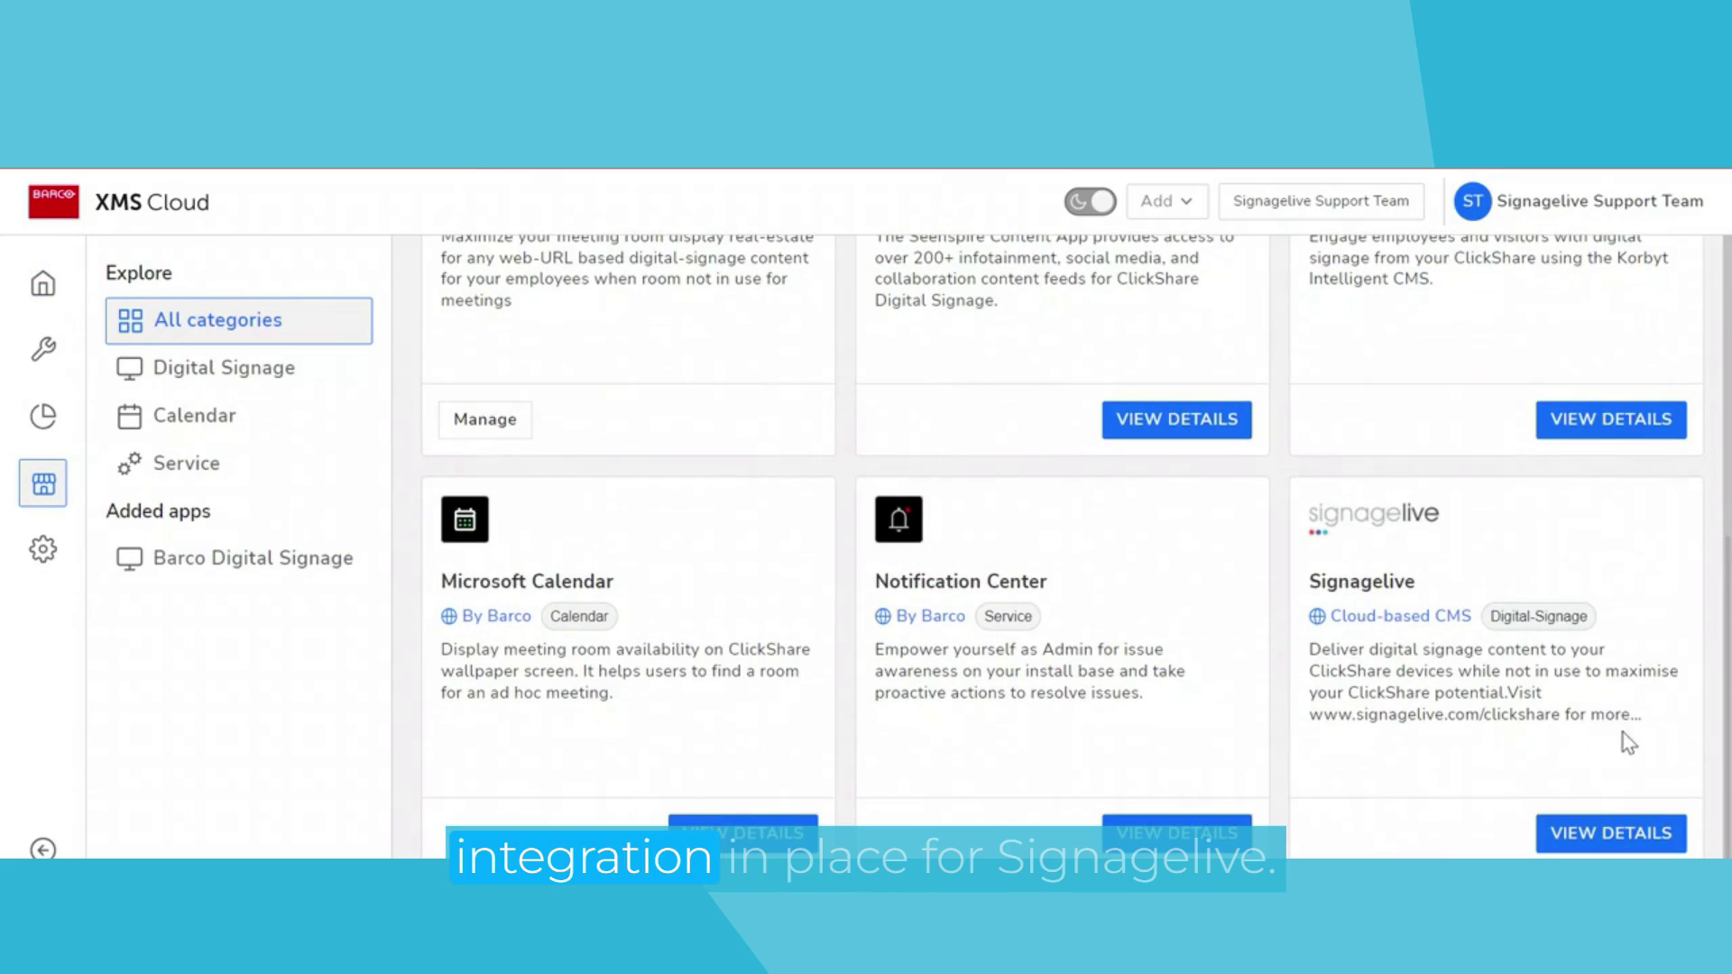
{"action": "left_click", "coordinate": [1574, 834]}
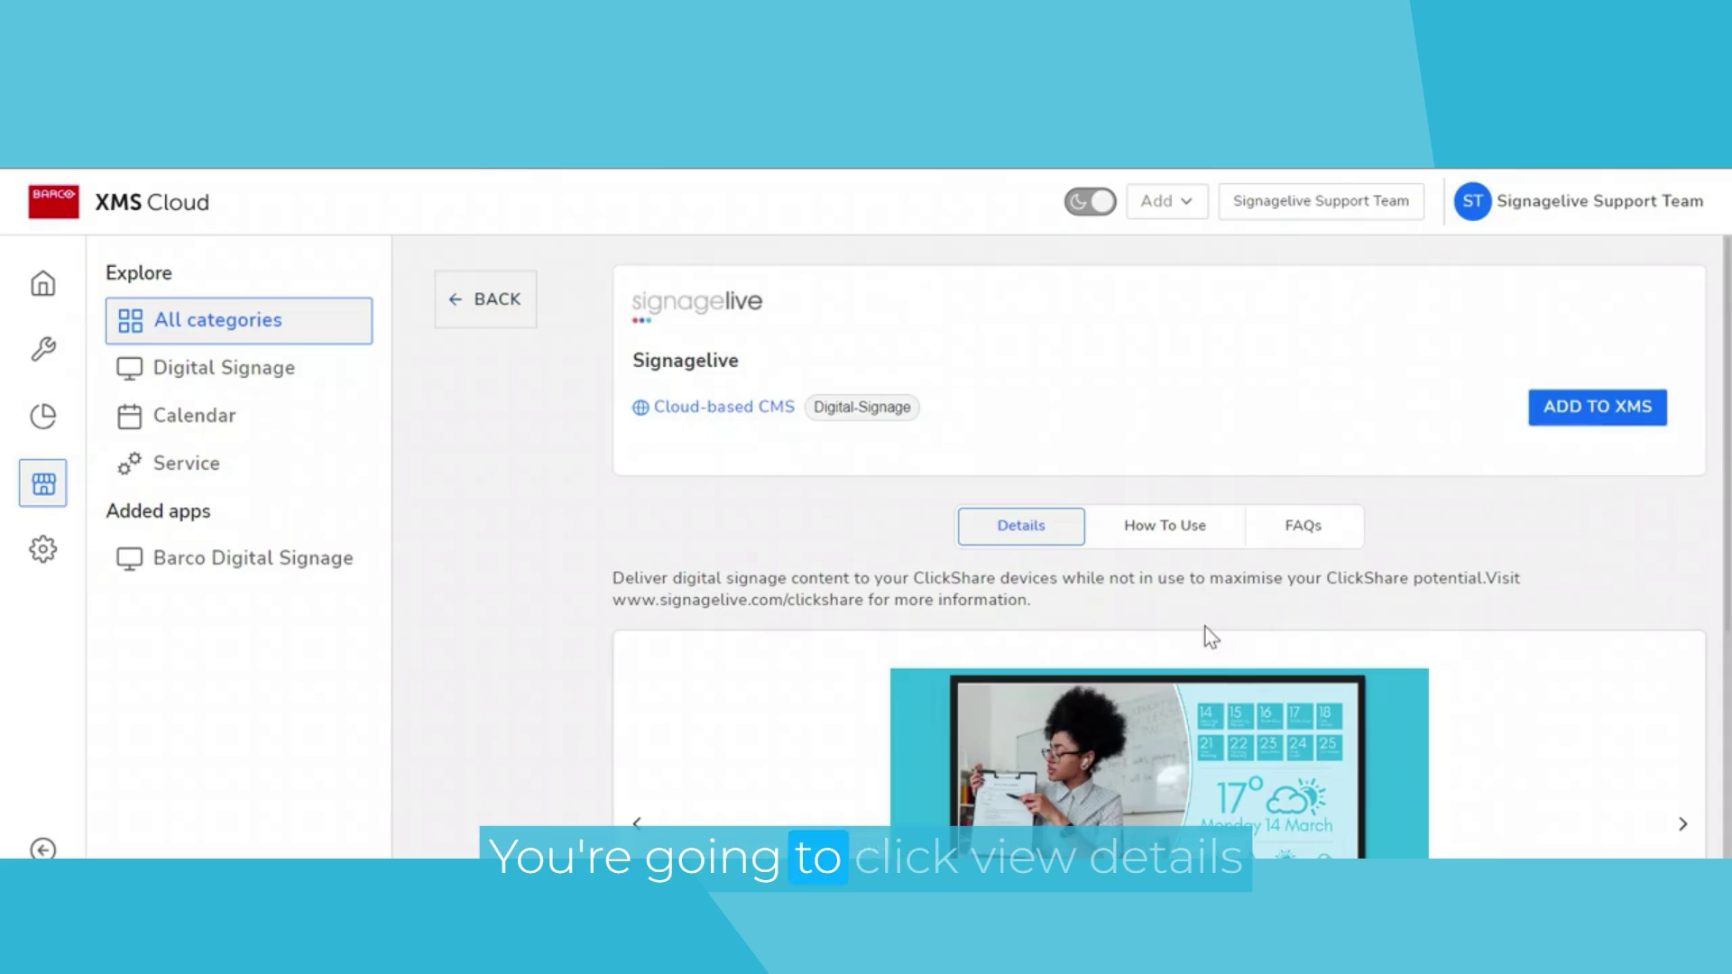
{"action": "left_click", "coordinate": [1585, 407]}
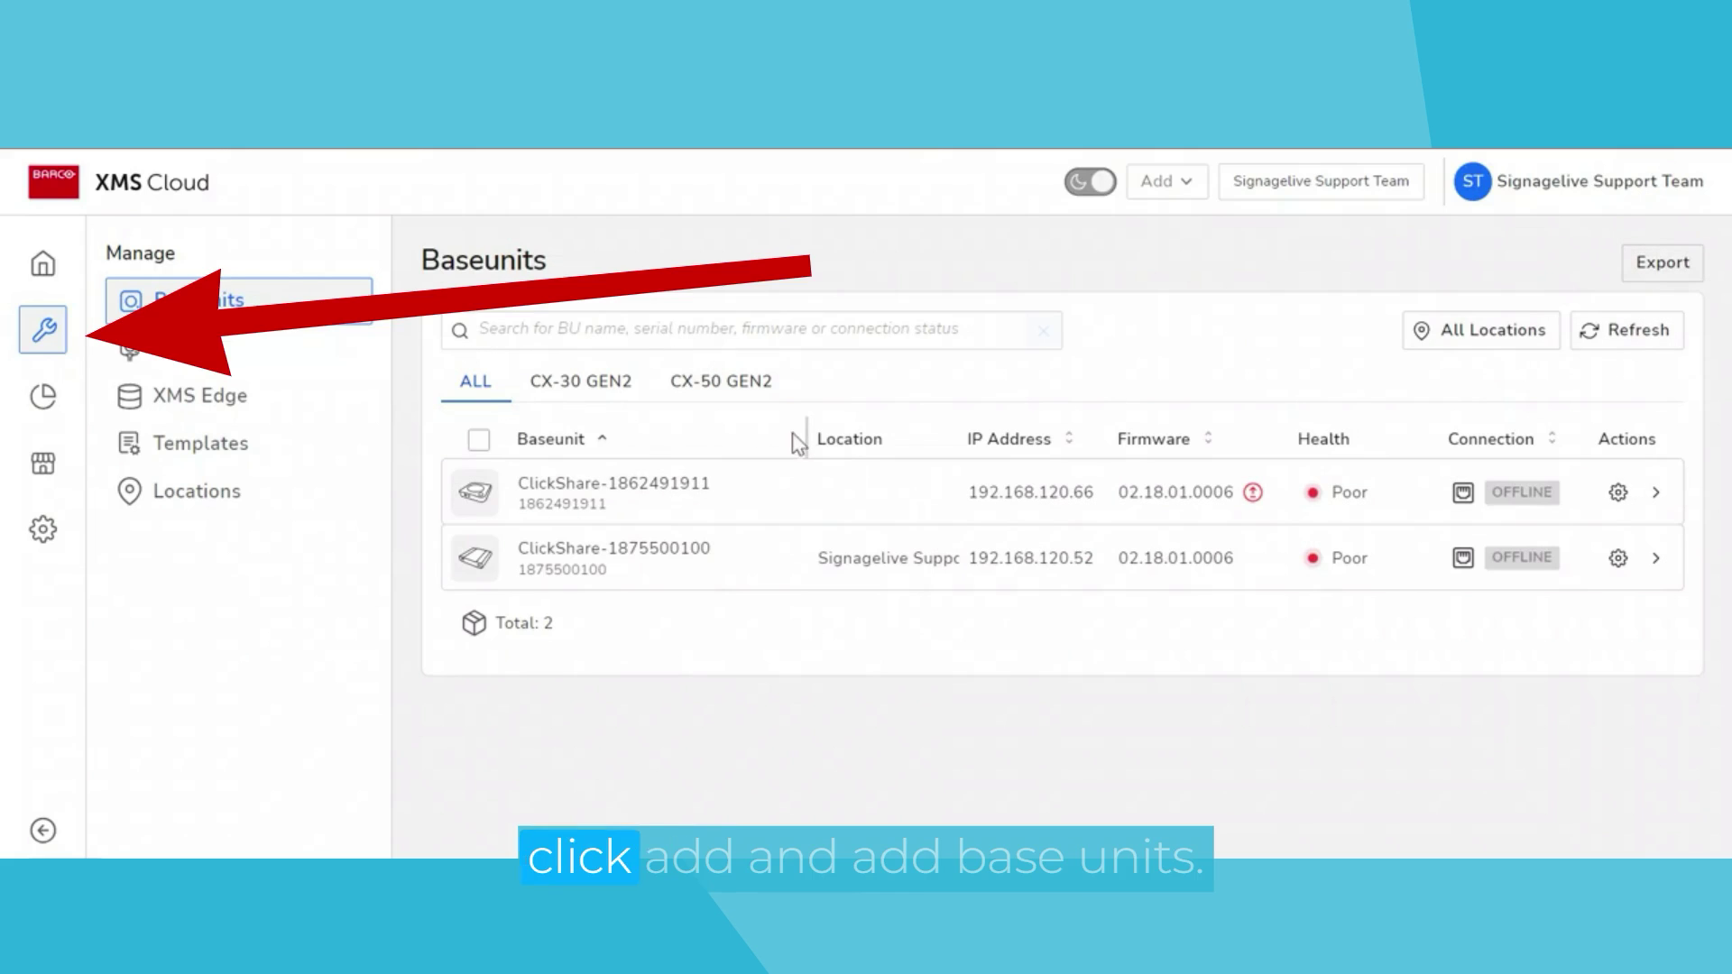
{"action": "left_click", "coordinate": [1178, 187]}
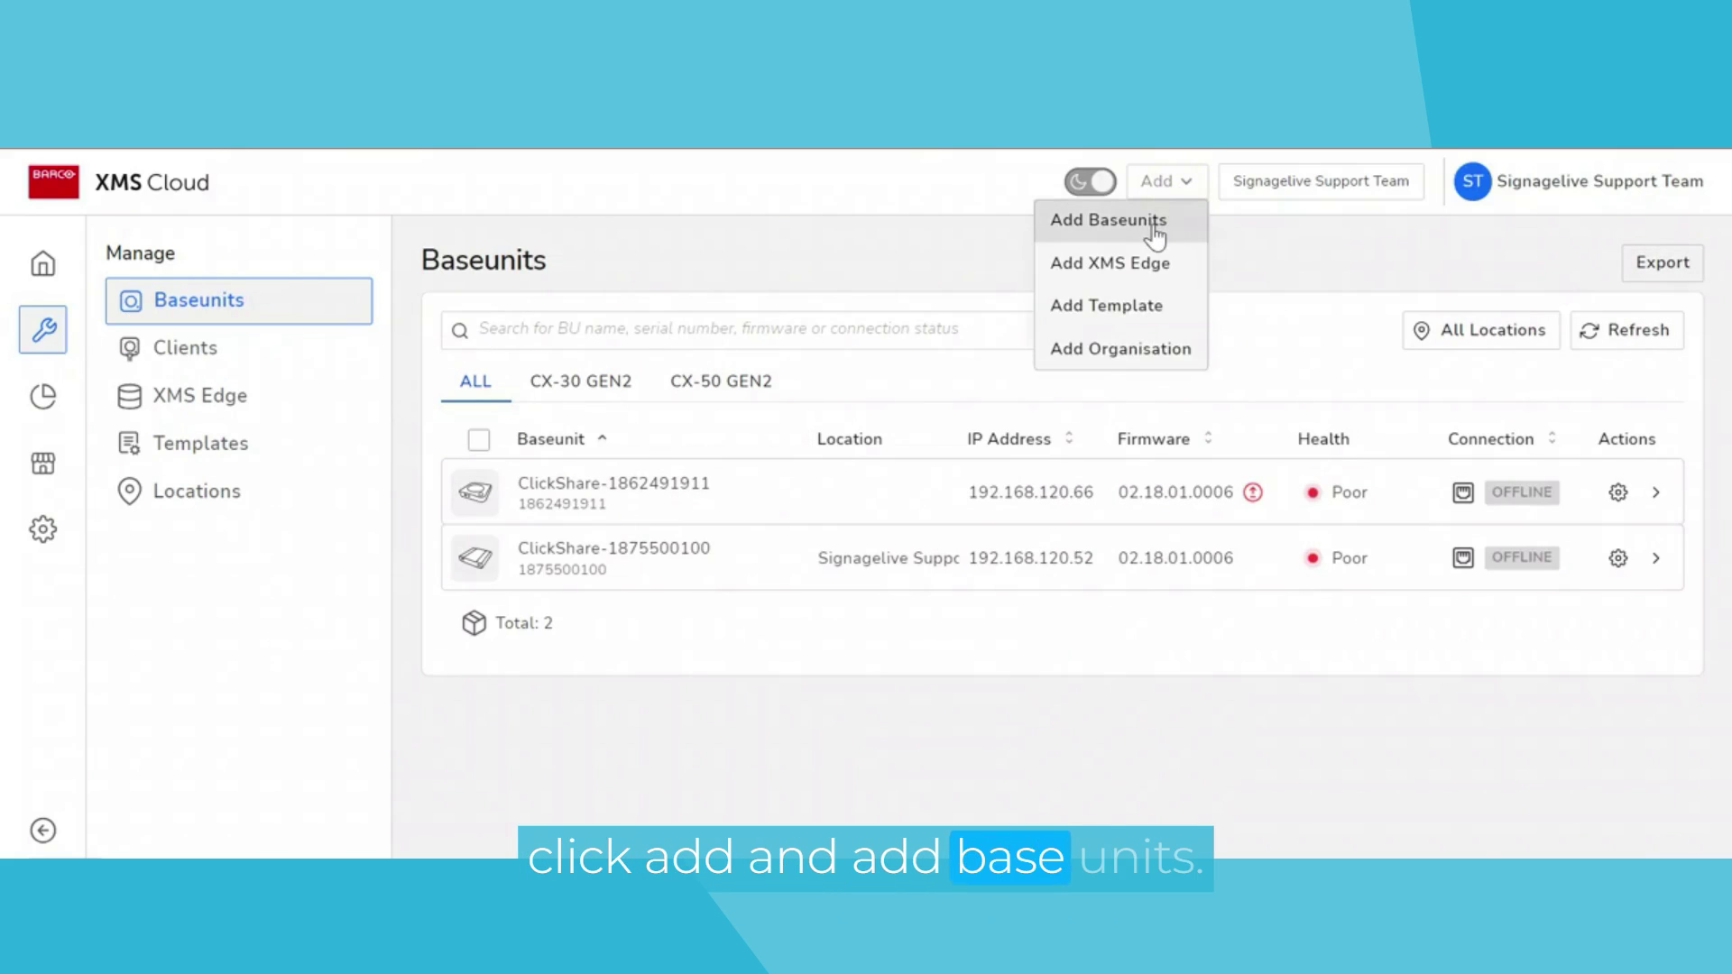
{"action": "left_click", "coordinate": [1155, 221]}
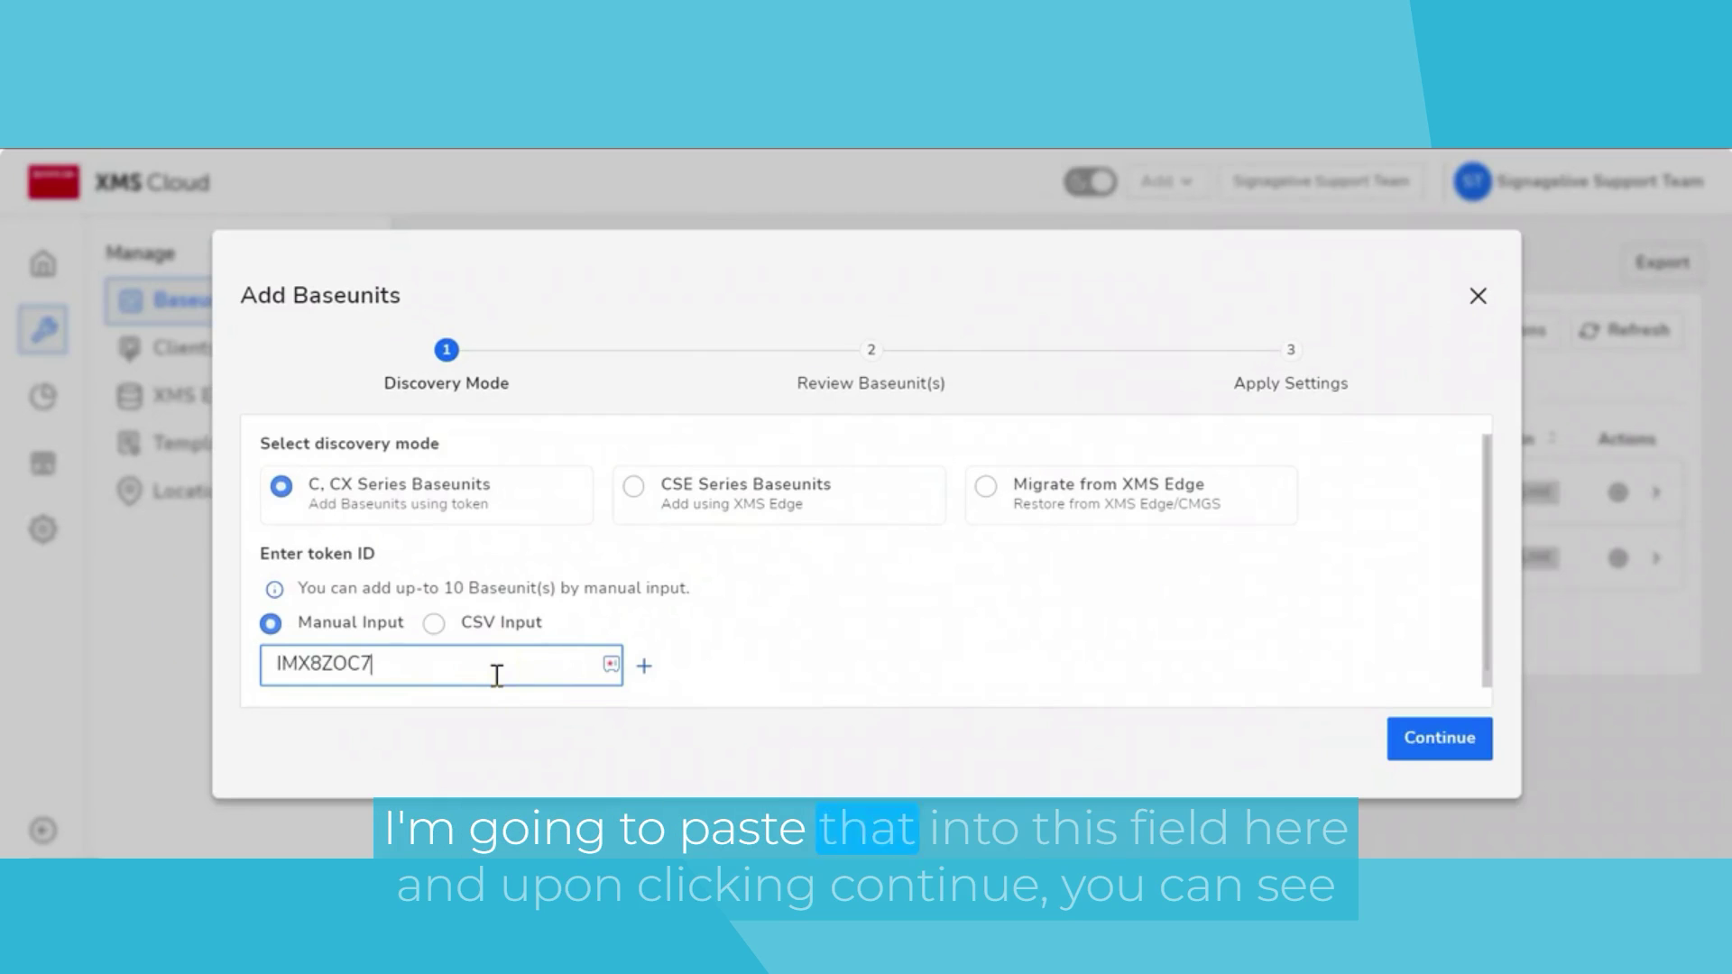
{"action": "left_click", "coordinate": [1444, 733]}
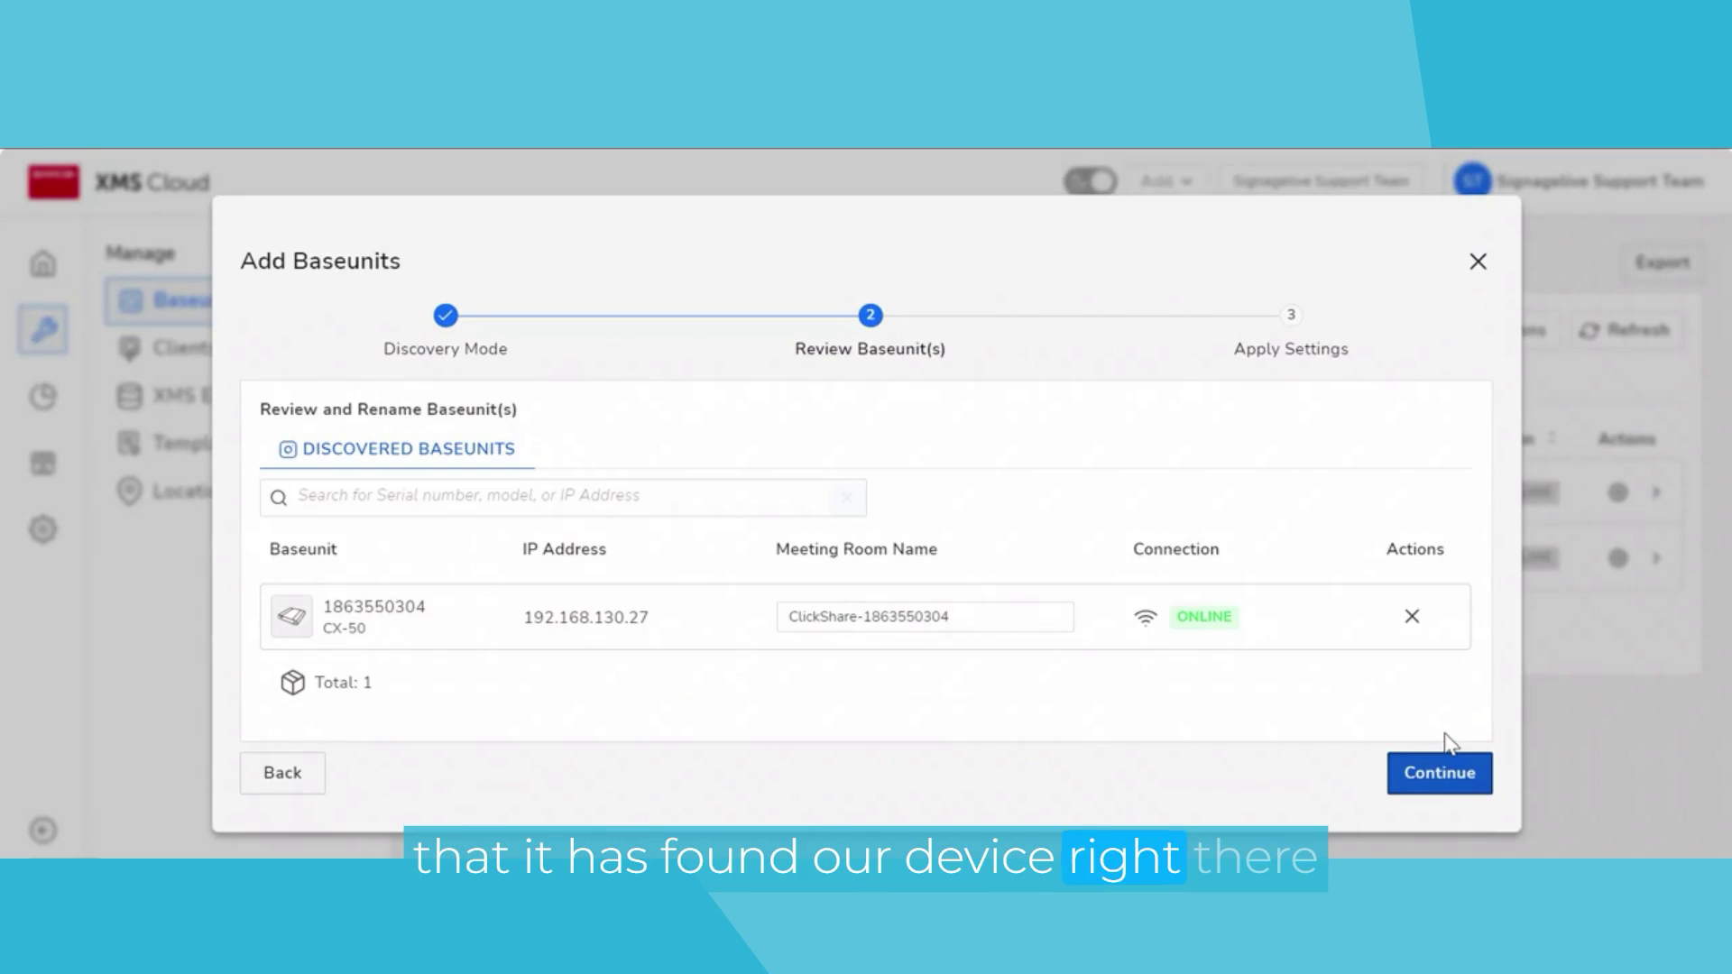
{"action": "left_click", "coordinate": [1415, 777]}
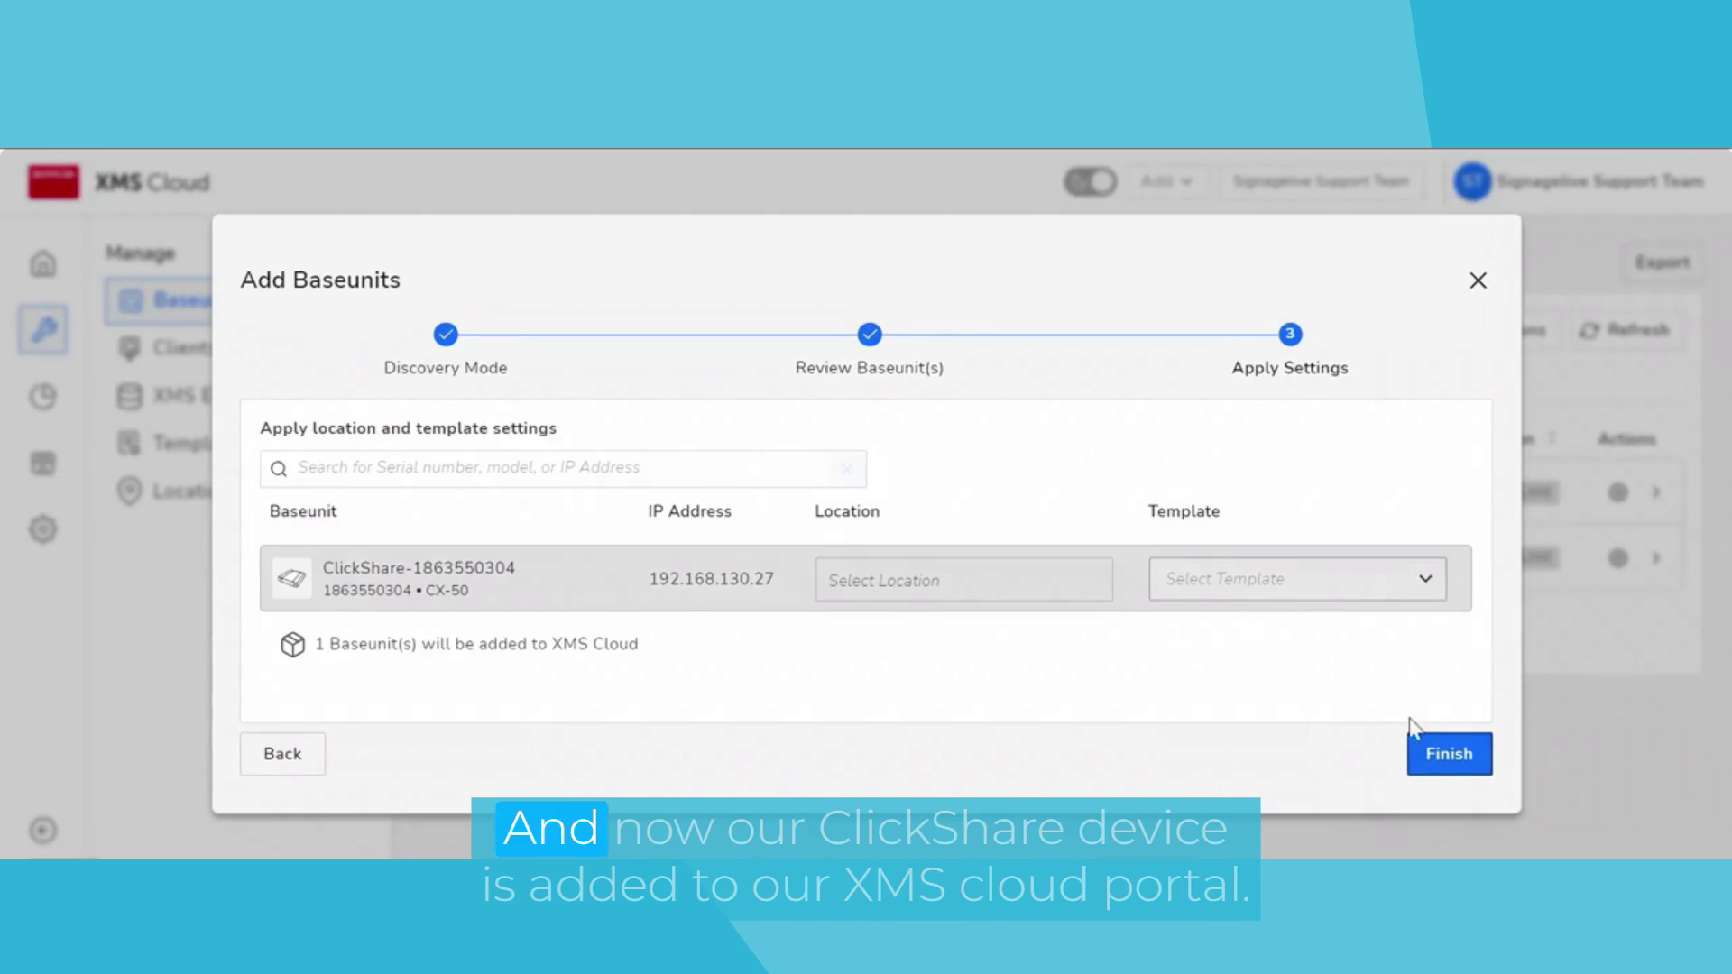
{"action": "left_click", "coordinate": [1433, 753]}
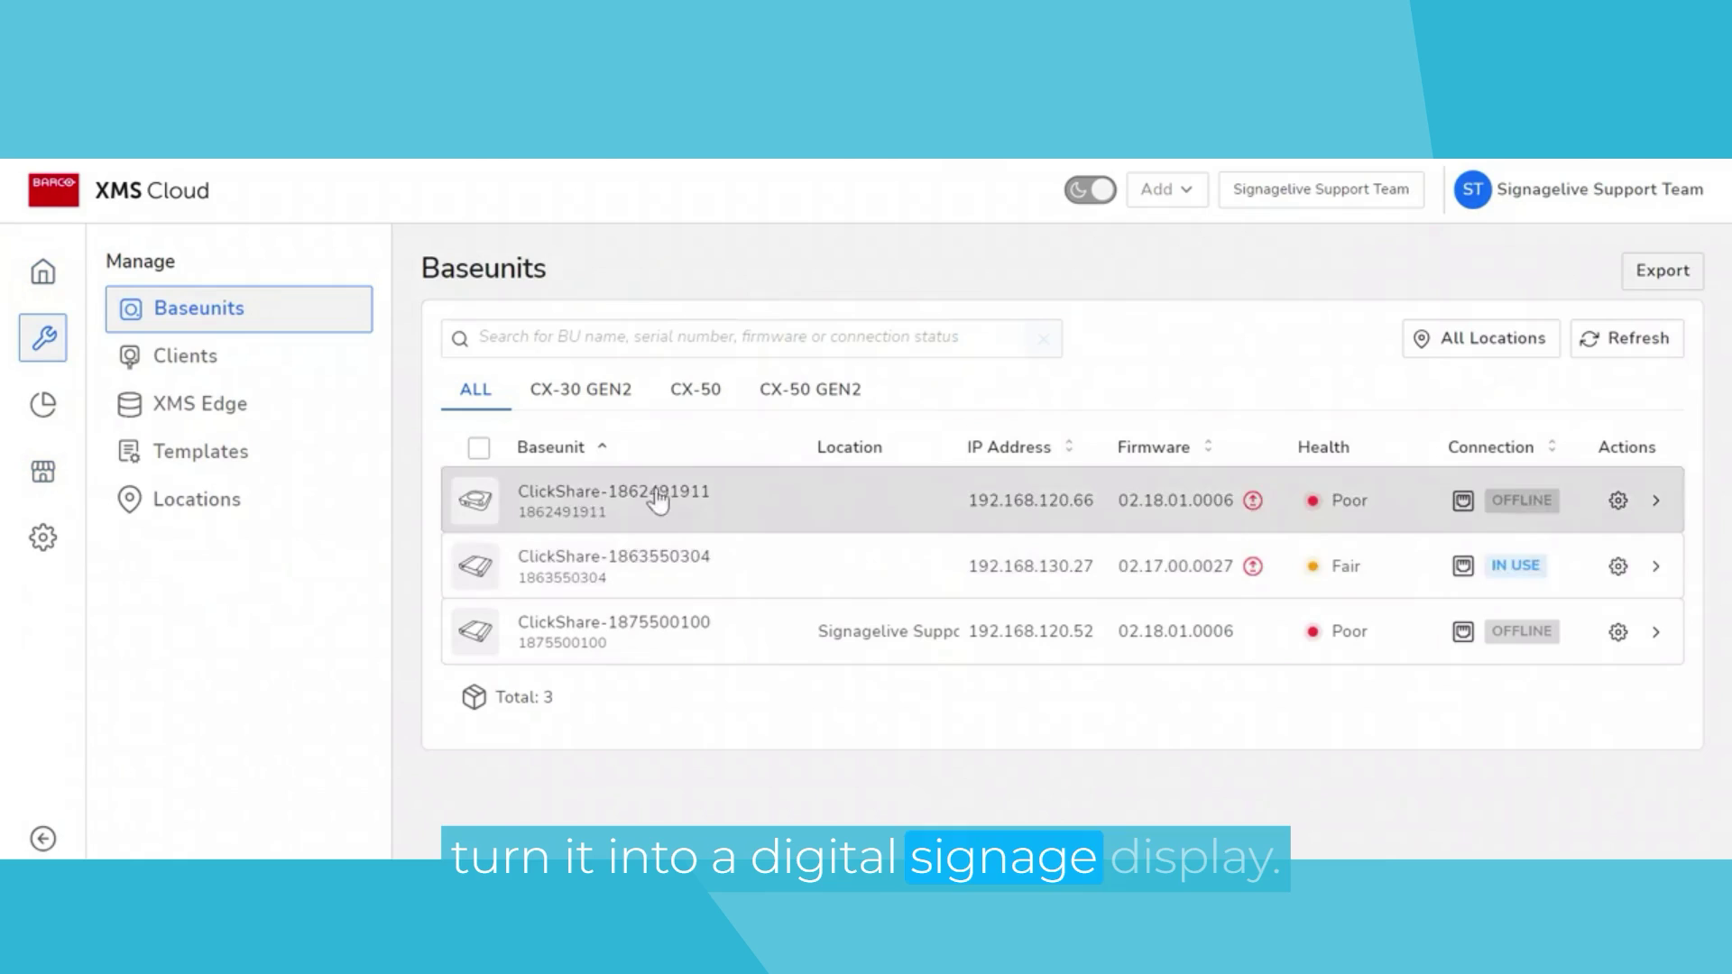
{"action": "left_click", "coordinate": [819, 553]}
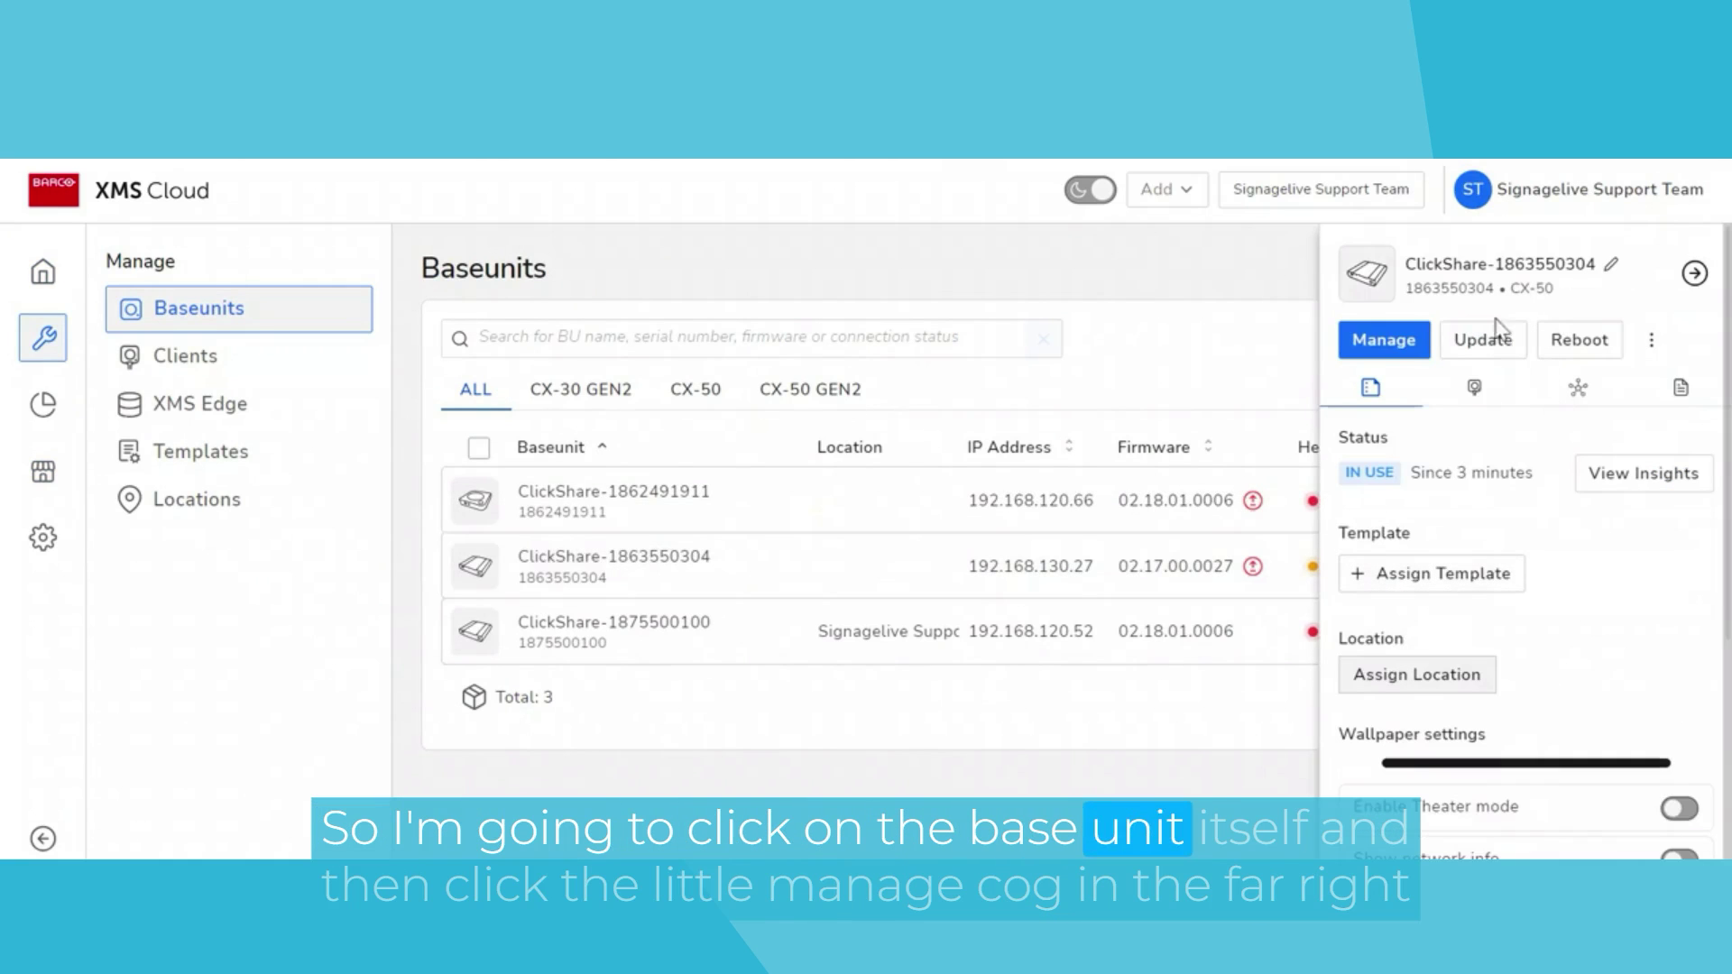
{"action": "left_click", "coordinate": [1413, 347]}
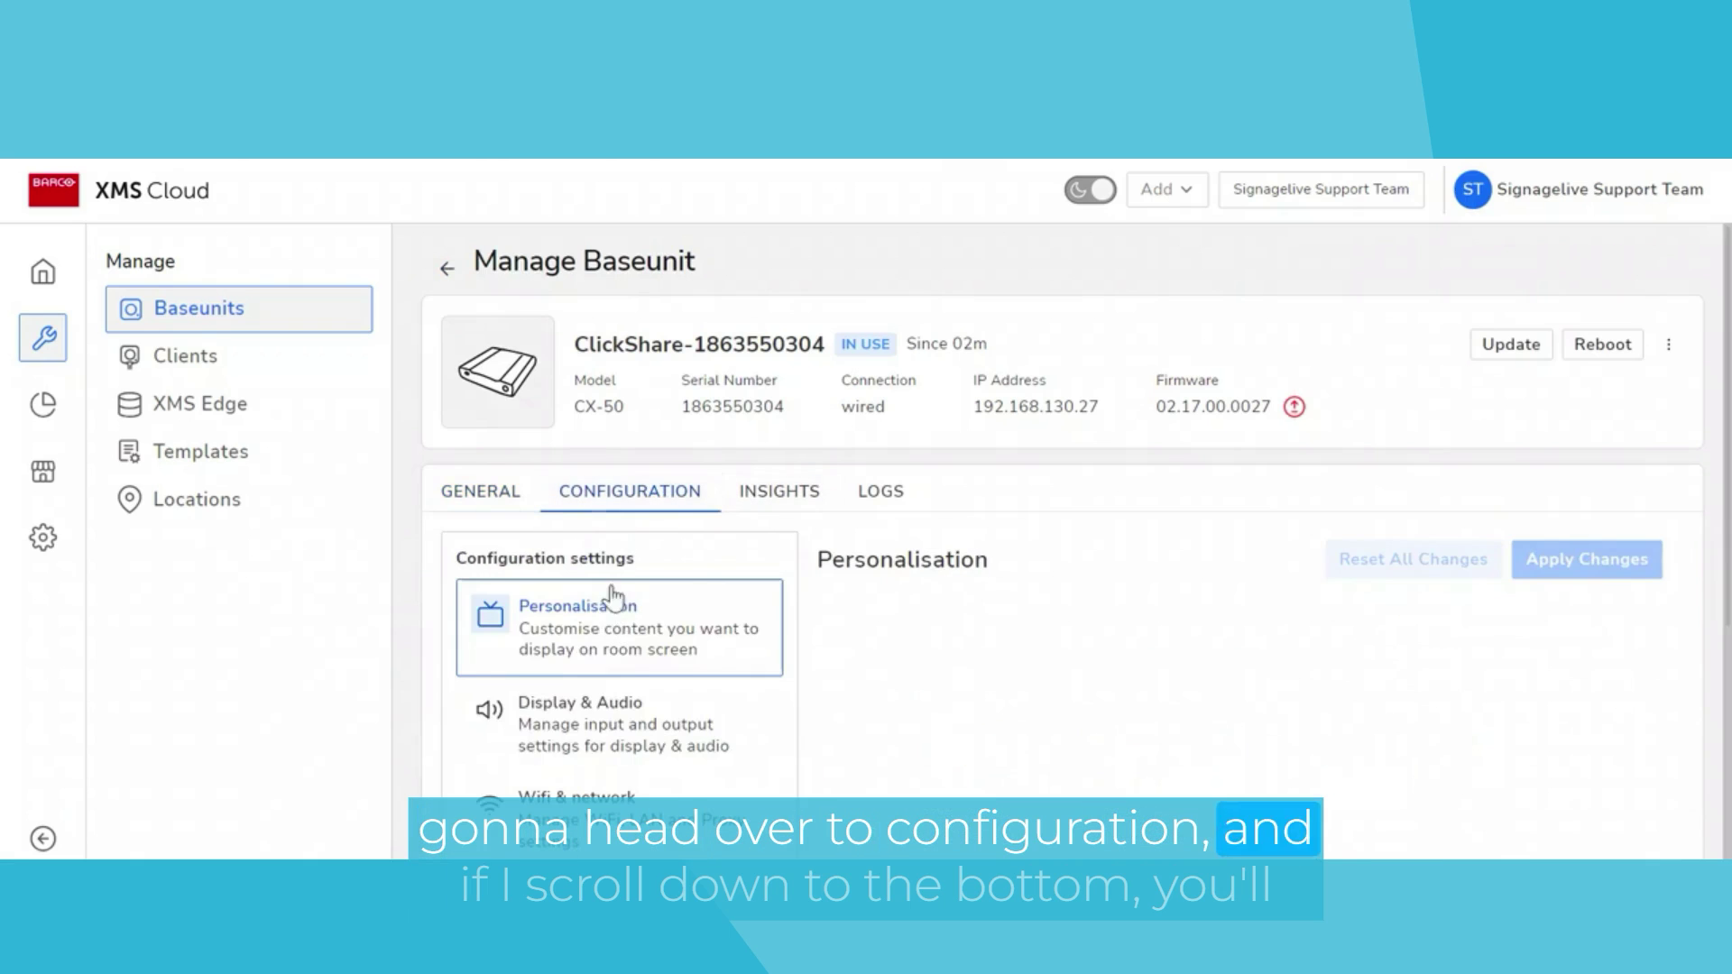
{"action": "scroll", "coordinate": [1606, 785], "scroll_direction": "down", "scroll_amount": 5}
{"action": "left_click", "coordinate": [539, 665]}
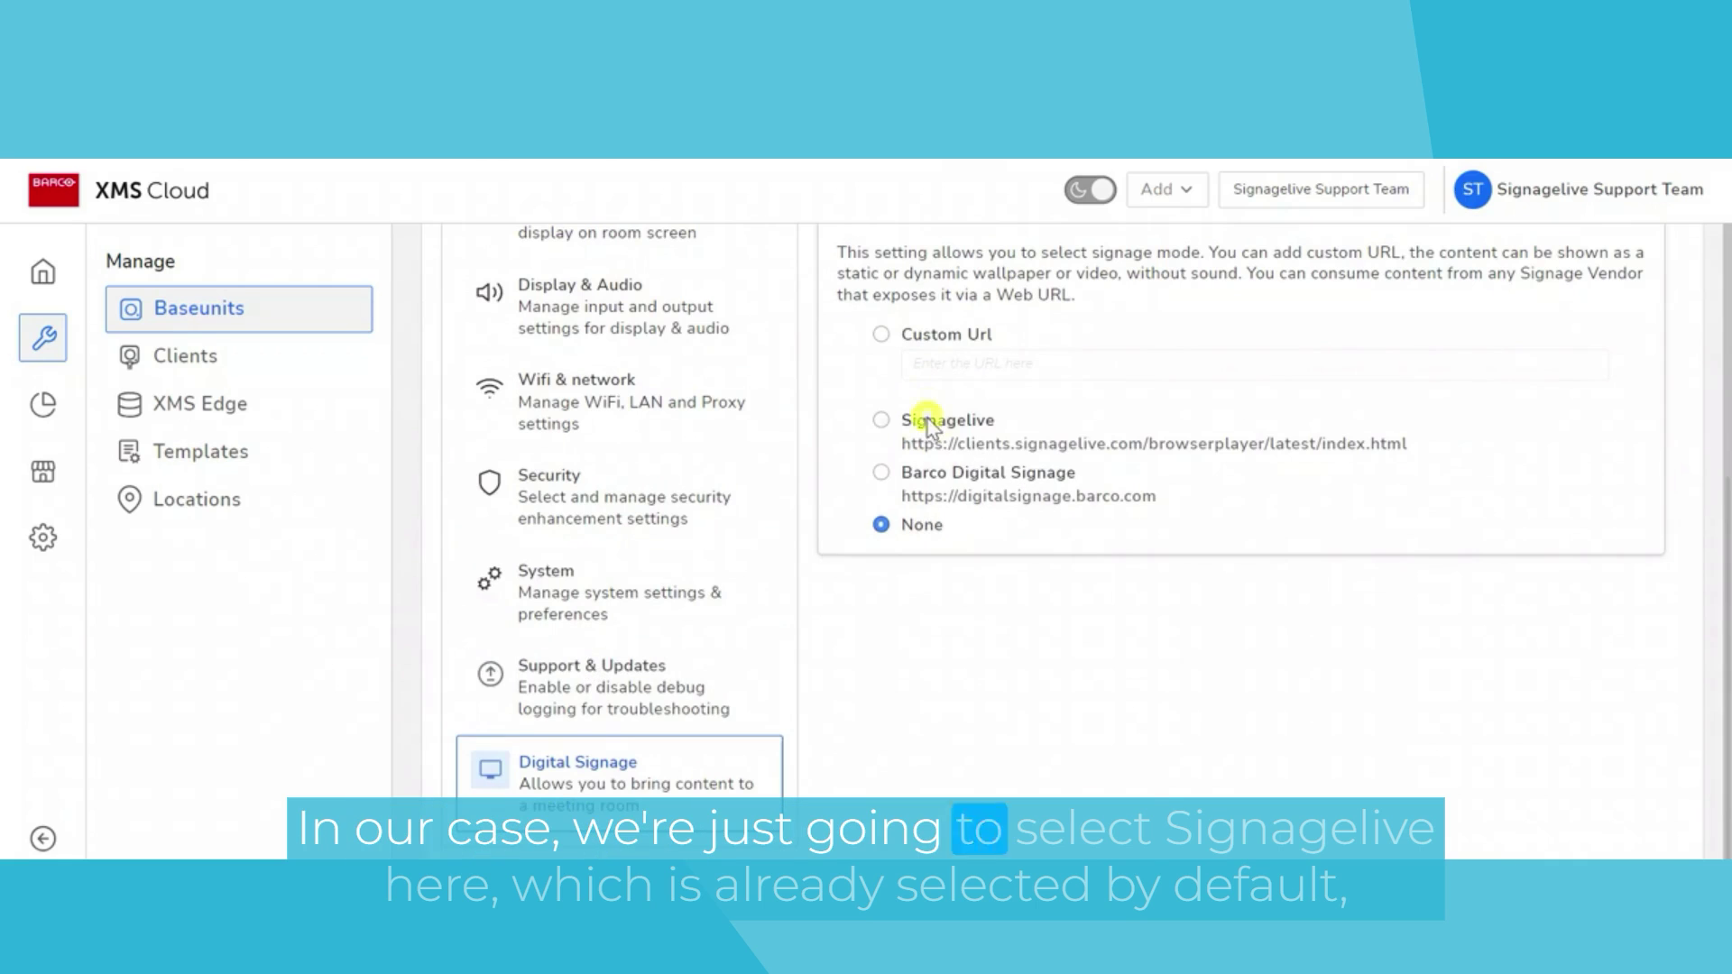
- Select Signagelive as the unit's digital signage app and apply the changes
{"action": "left_click", "coordinate": [897, 418]}
{"action": "scroll", "coordinate": [1271, 404], "scroll_direction": "up", "scroll_amount": 5}
{"action": "left_click", "coordinate": [1554, 561]}
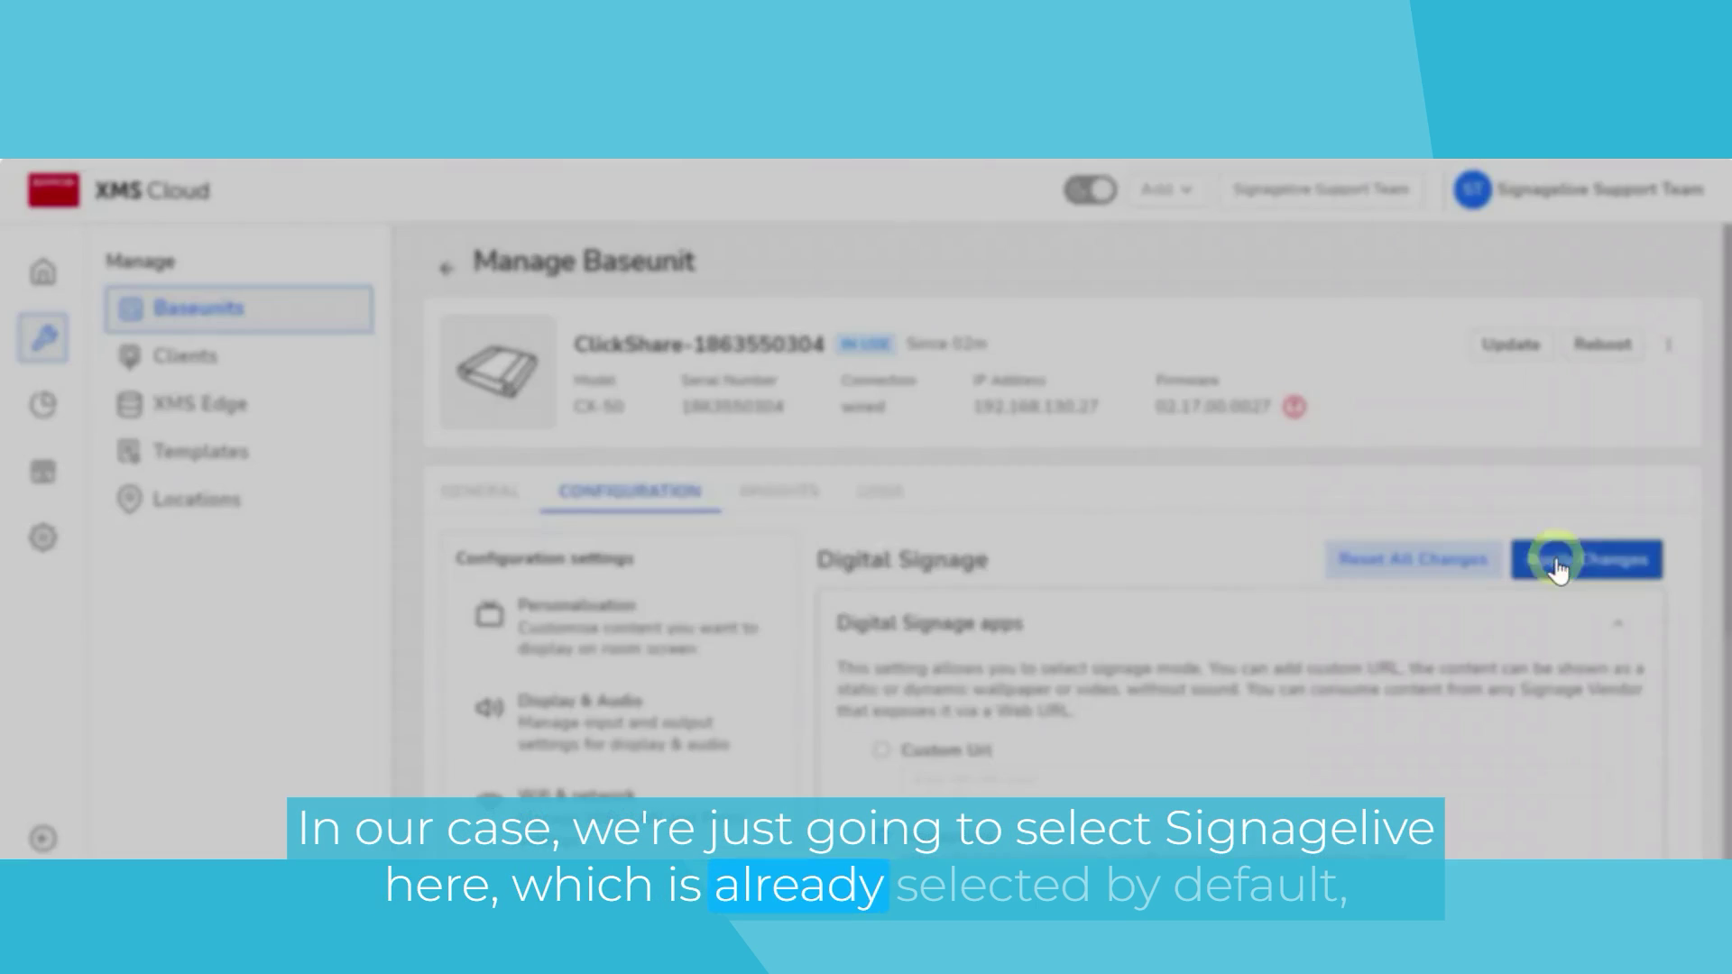